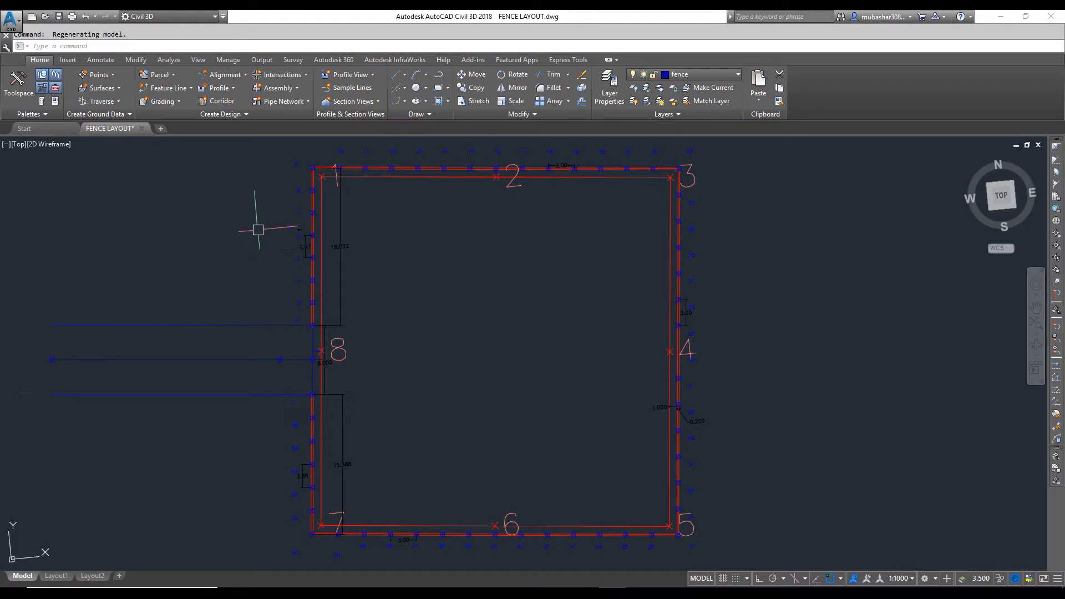
middle_drag(202, 252, 238, 245)
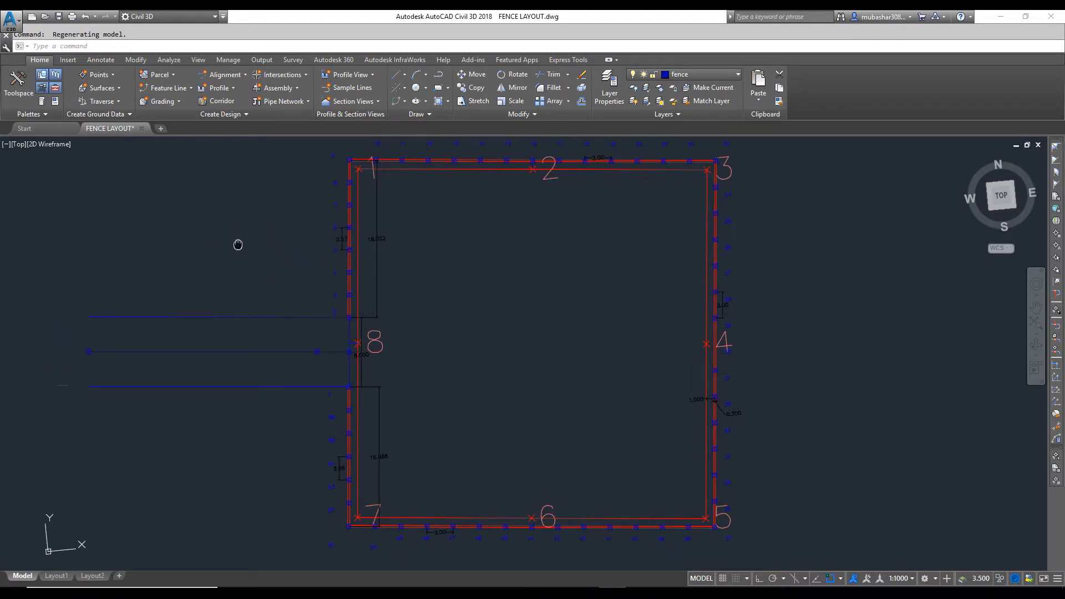
middle_drag(238, 242, 265, 273)
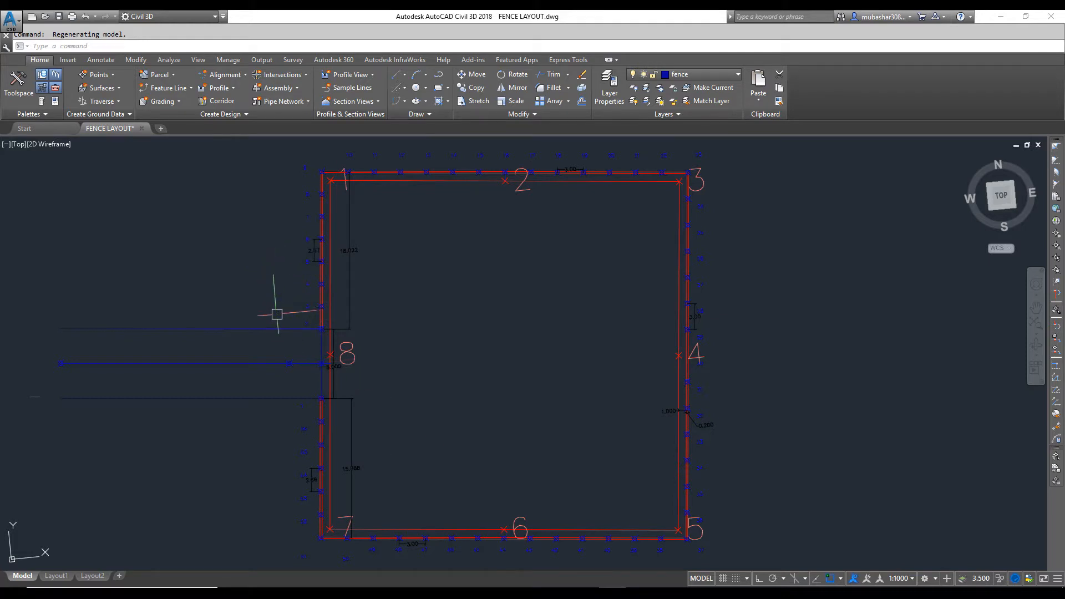
mouse_move(269, 321)
middle_down()
mouse_move(278, 302)
mouse_move(280, 340)
mouse_move(287, 319)
middle_up()
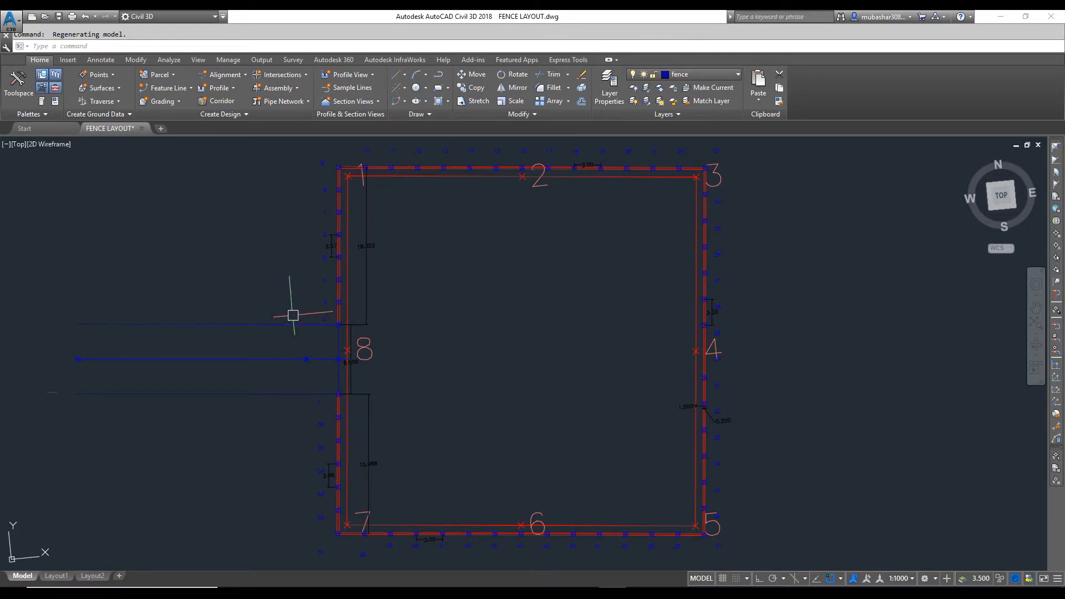
mouse_move(280, 330)
middle_down()
mouse_move(281, 314)
mouse_move(279, 332)
mouse_move(293, 324)
middle_up()
mouse_move(354, 416)
middle_down()
mouse_move(356, 483)
mouse_move(371, 469)
middle_up()
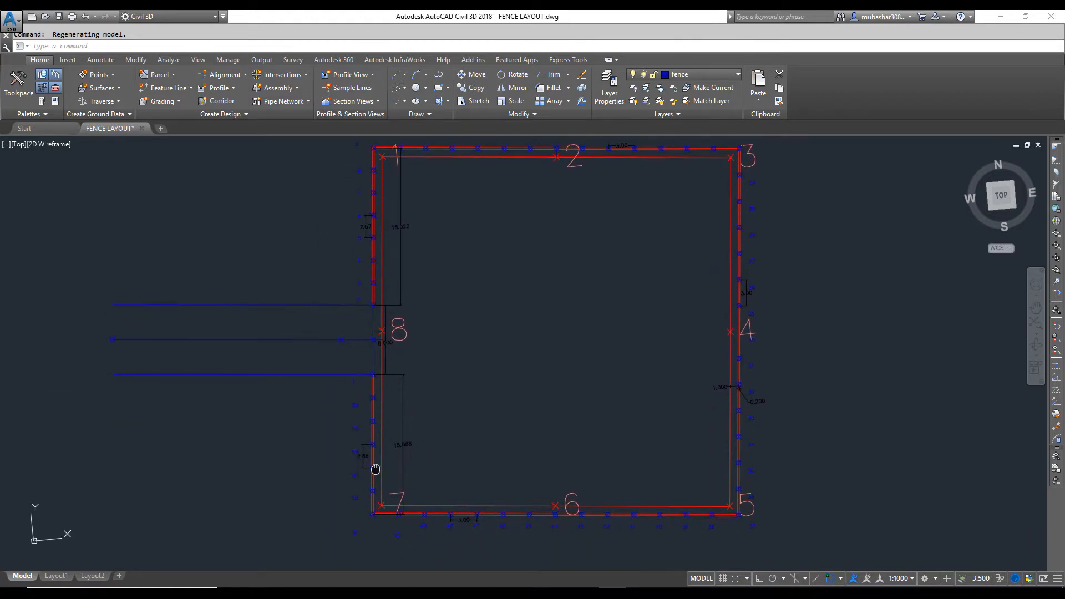
middle_drag(446, 359, 415, 345)
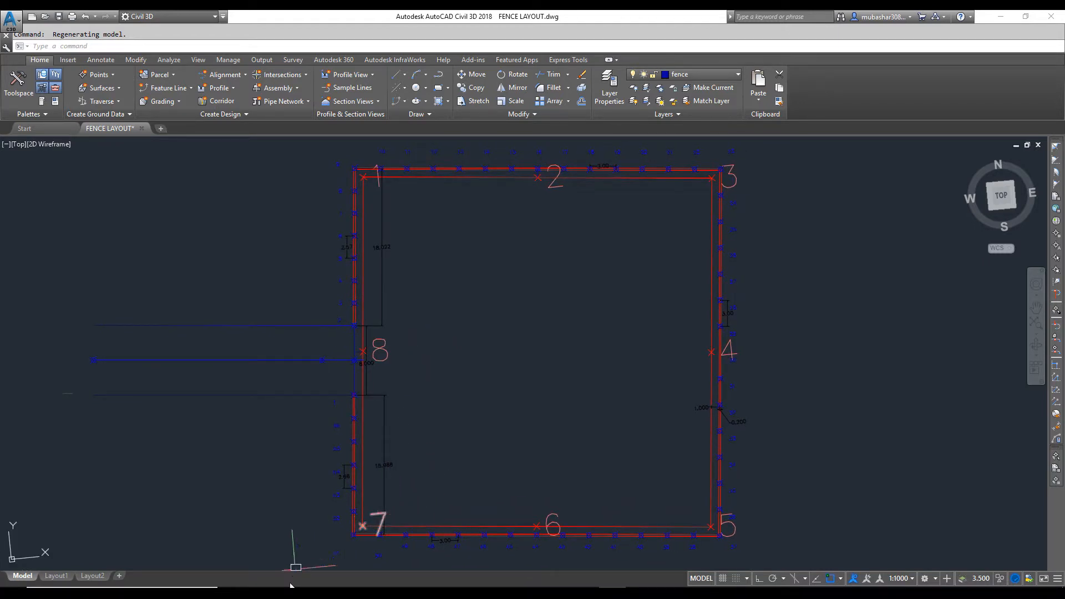
Load the coorN AutoLISP application from the "ofice data" folder on the personal (F:) drive
text(A)
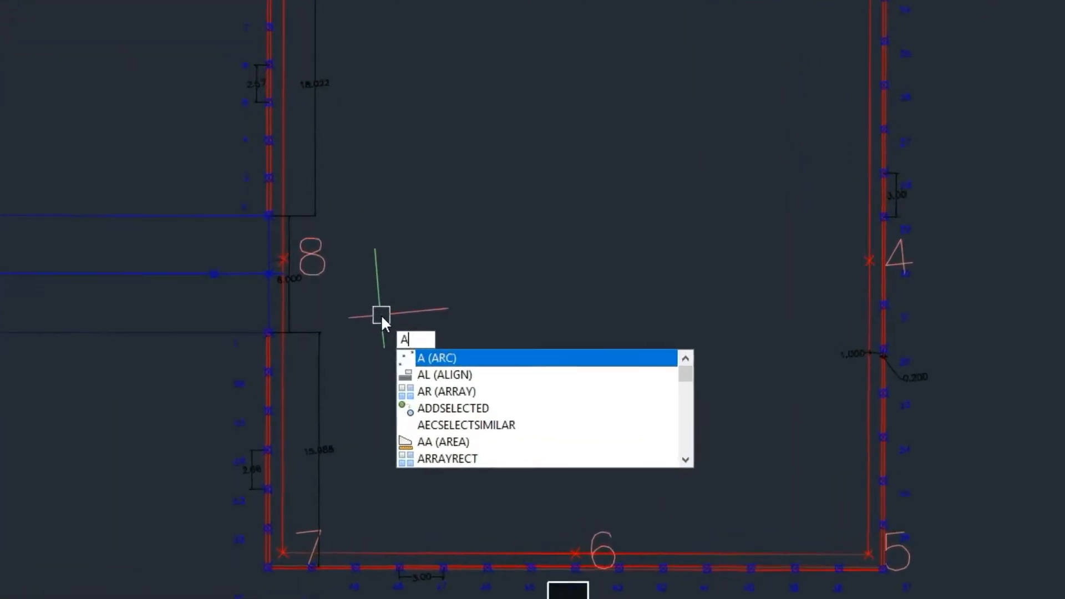
text(P)
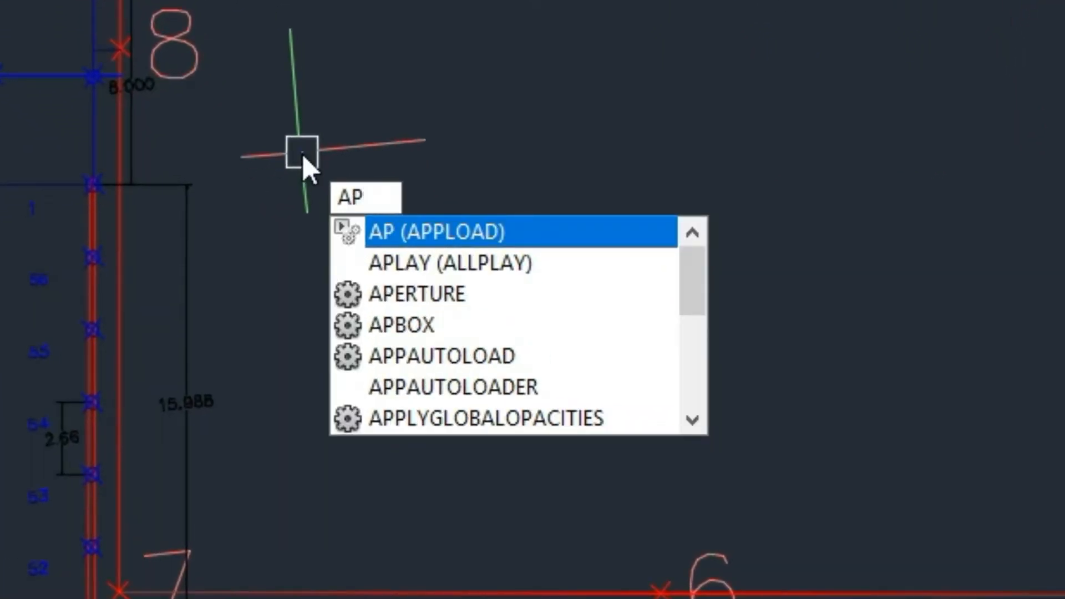
key(Return)
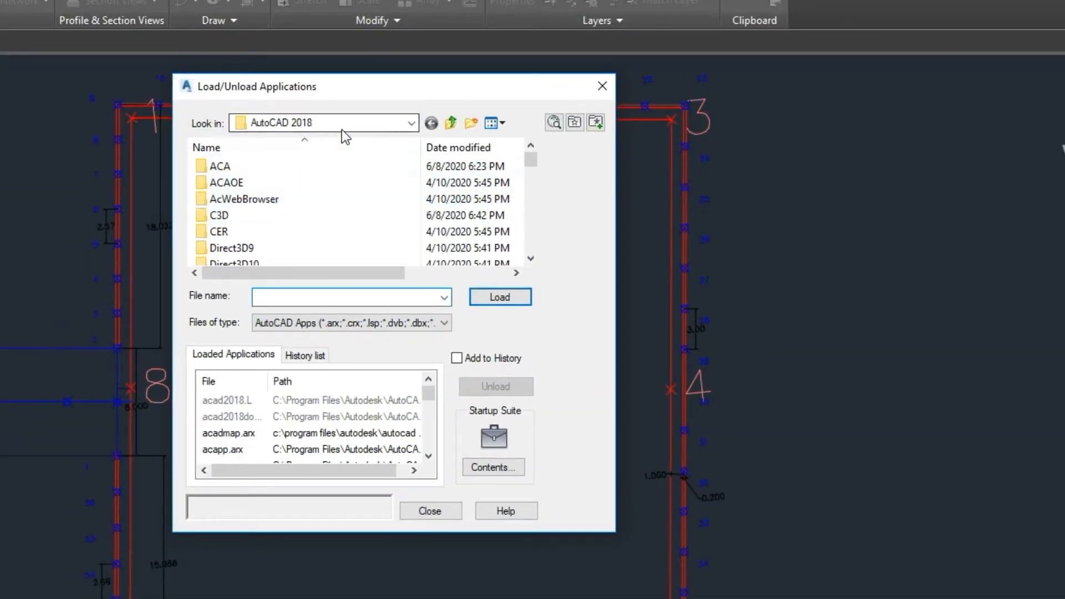
click(411, 123)
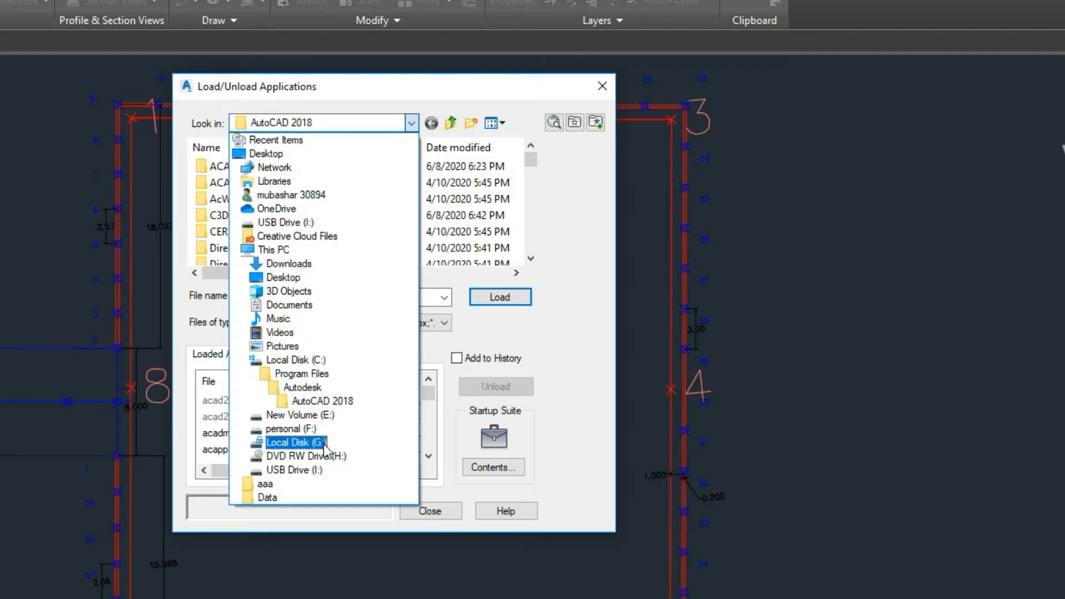
click(290, 429)
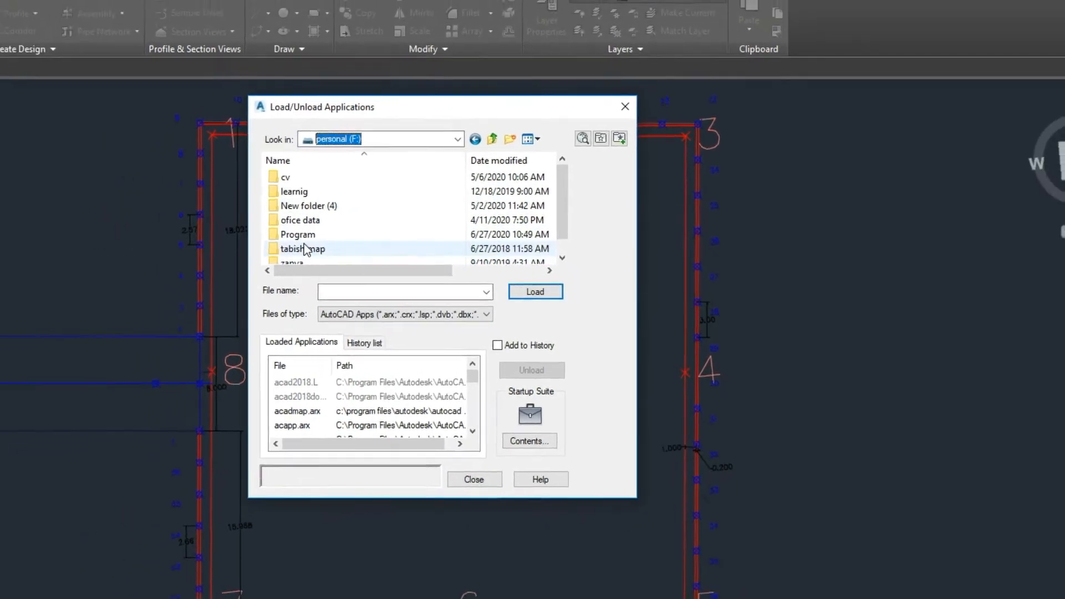
double_click(301, 219)
scroll(315, 213, down, 3)
scroll(436, 236, down, 1)
click(425, 250)
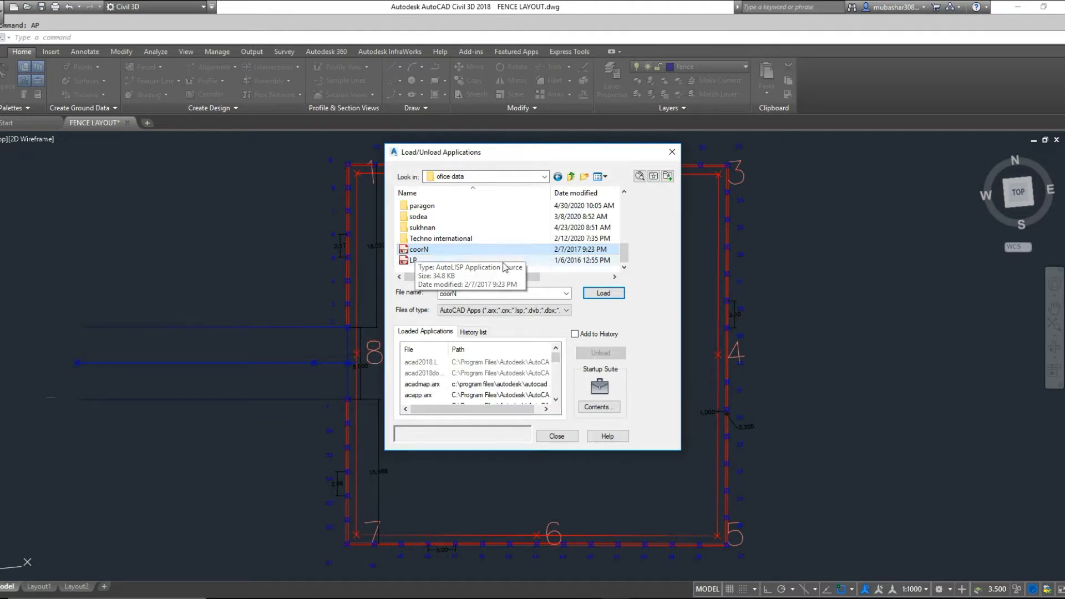
click(602, 296)
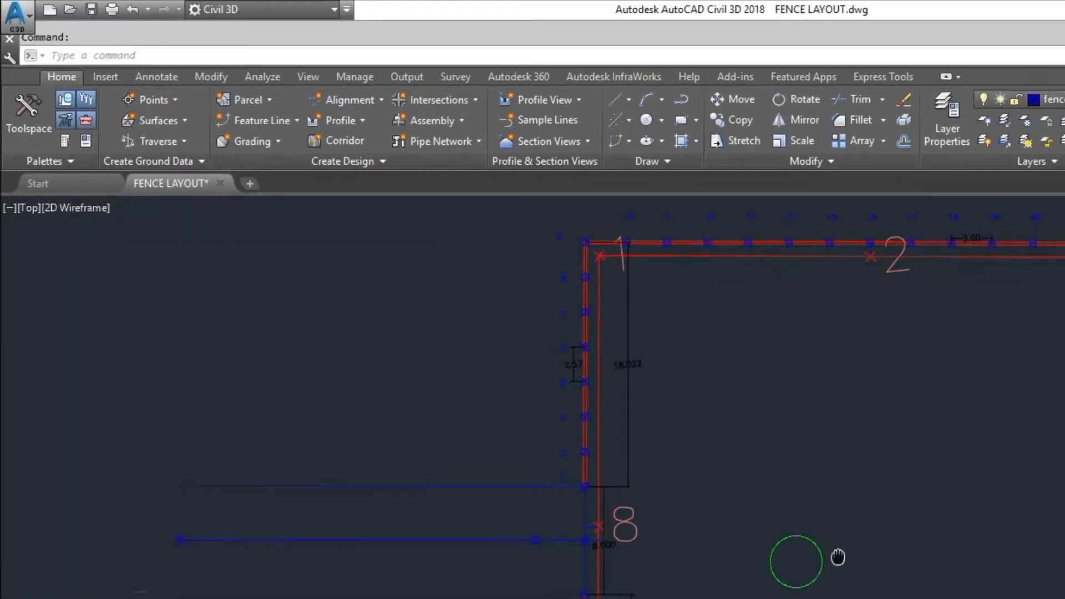
mouse_move(837, 557)
middle_down()
mouse_move(797, 565)
mouse_move(786, 541)
mouse_move(793, 561)
middle_up()
middle_drag(510, 361, 497, 347)
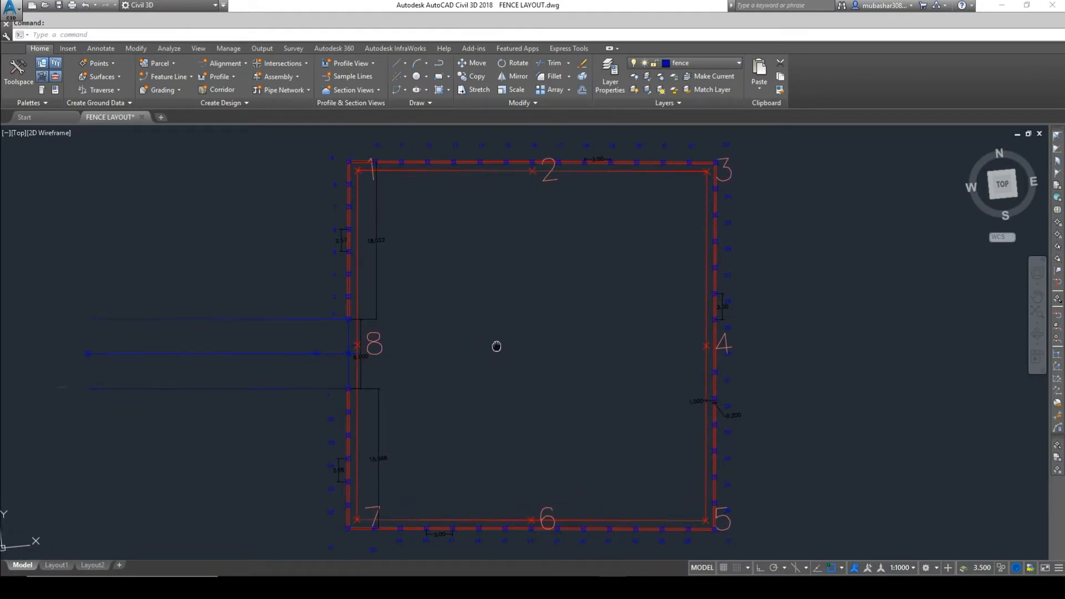
middle_drag(547, 311, 541, 314)
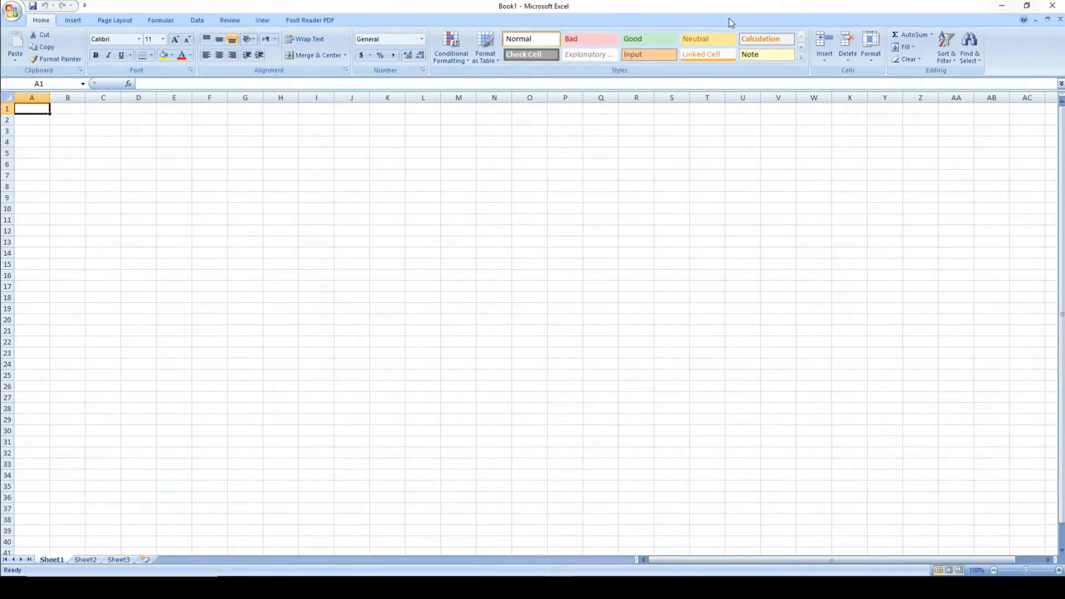
Unmaximize the blank Excel workbook and the FENCE LAYOUT drawing, then resize them to sit side by side across the screen
click(1027, 4)
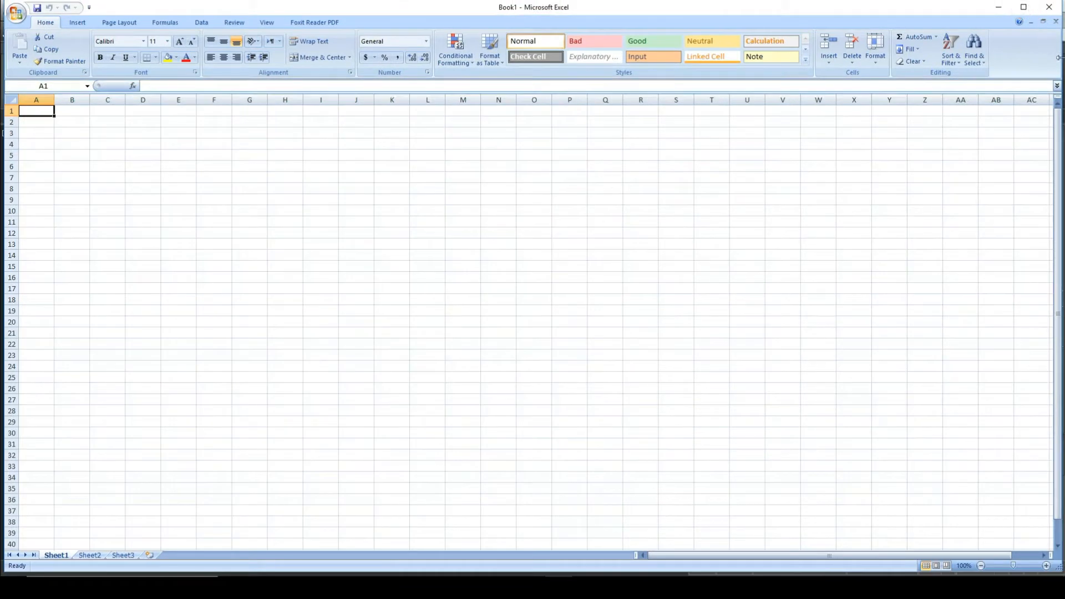
mouse_move(1059, 56)
mouse_down()
mouse_move(298, 56)
mouse_move(345, 56)
mouse_up()
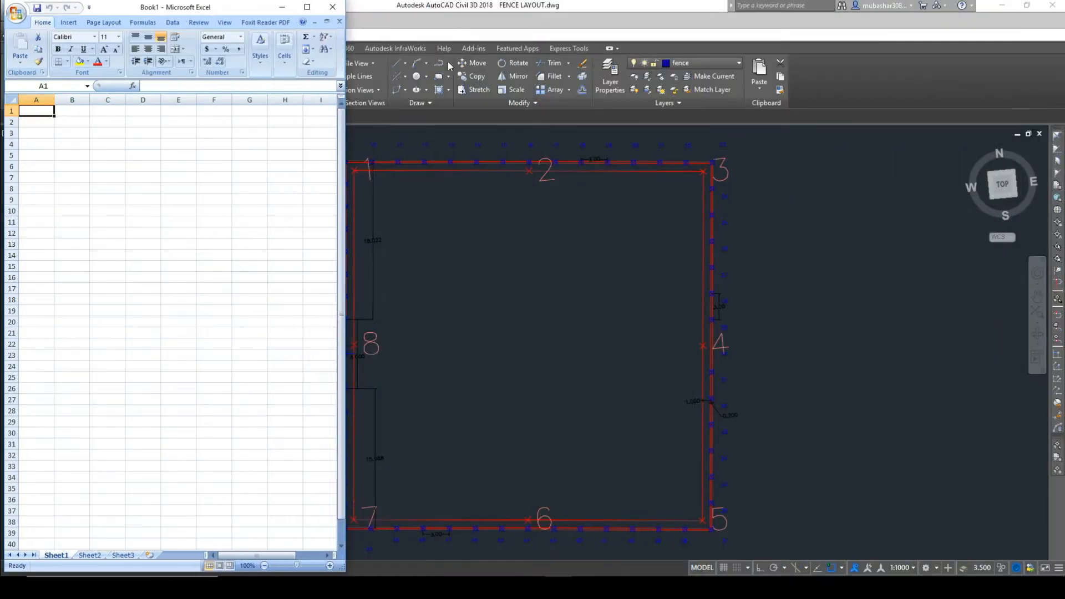
click(624, 5)
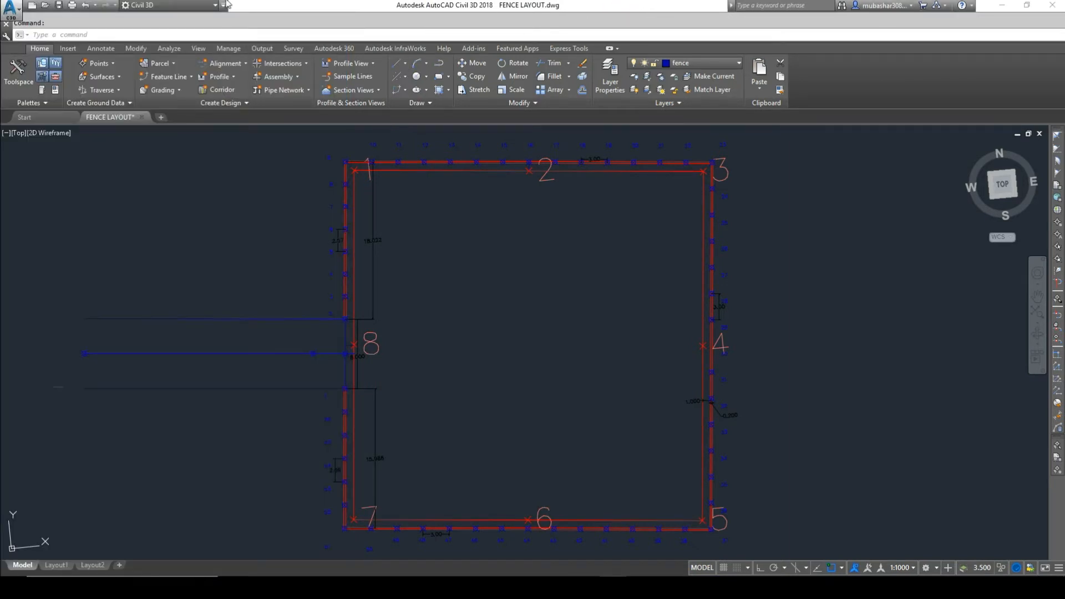
click(1026, 5)
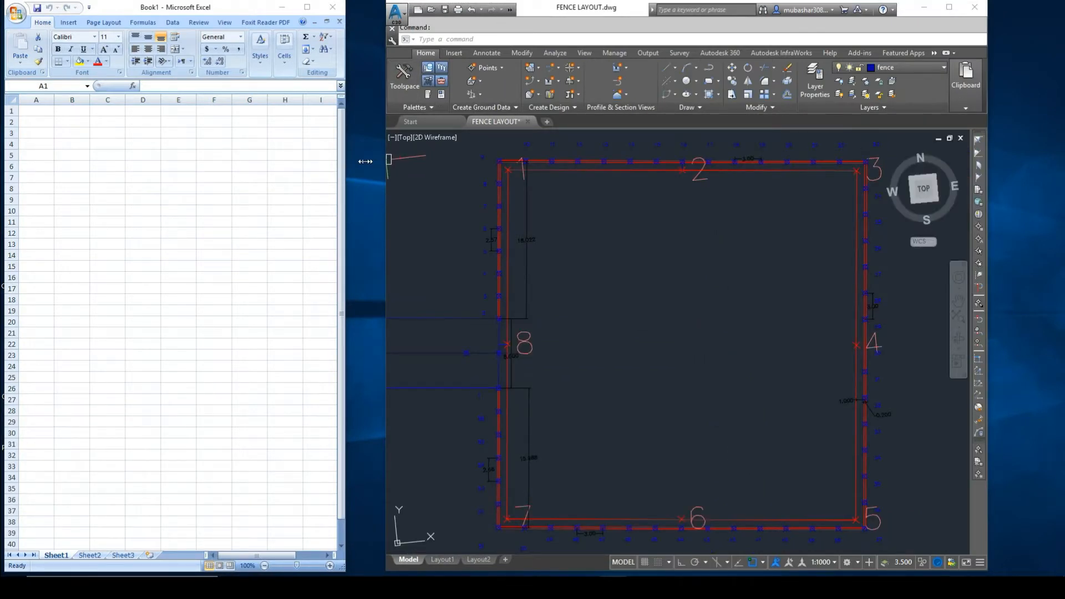
drag(349, 162, 345, 161)
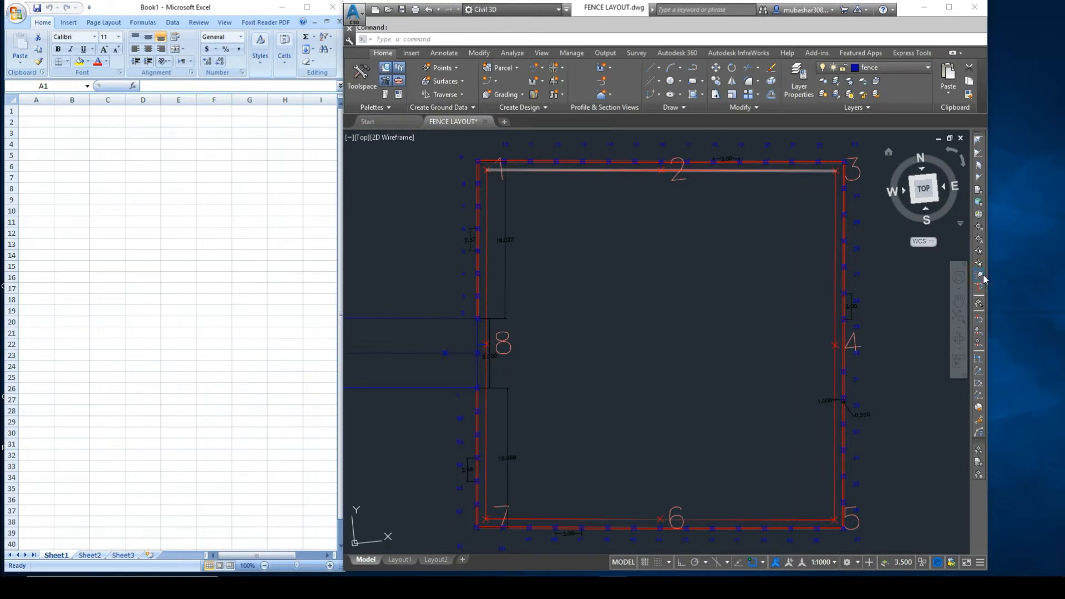
drag(987, 275, 1063, 266)
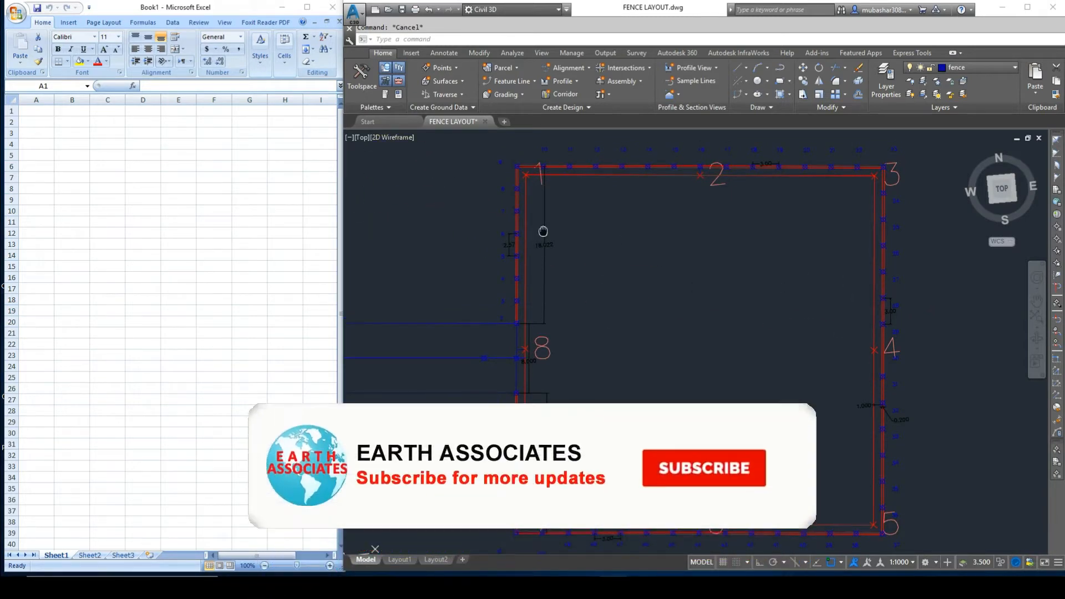
middle_drag(542, 231, 544, 240)
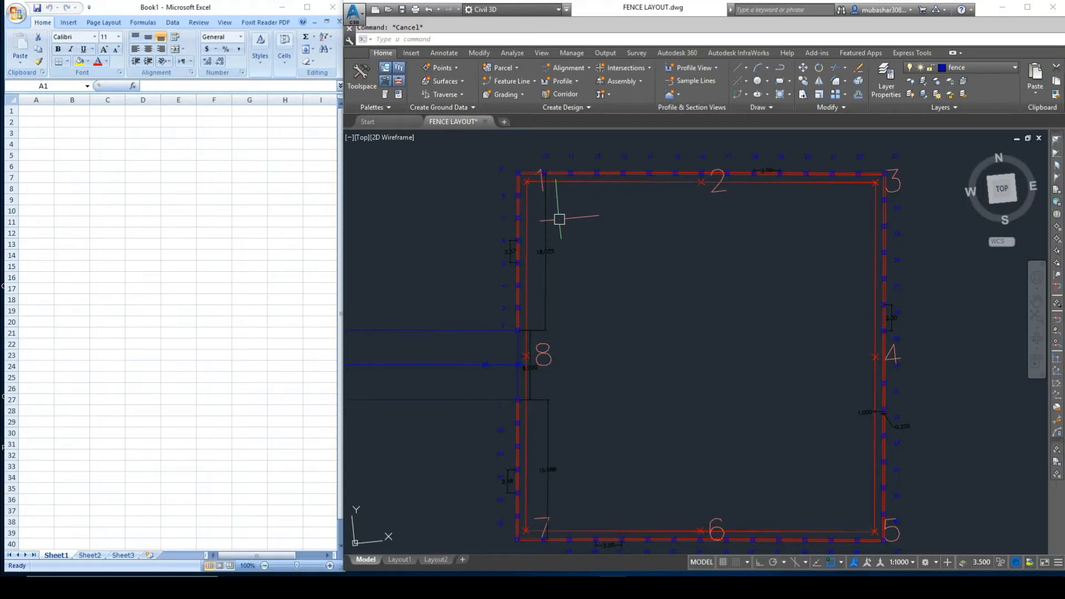
middle_drag(559, 219, 554, 230)
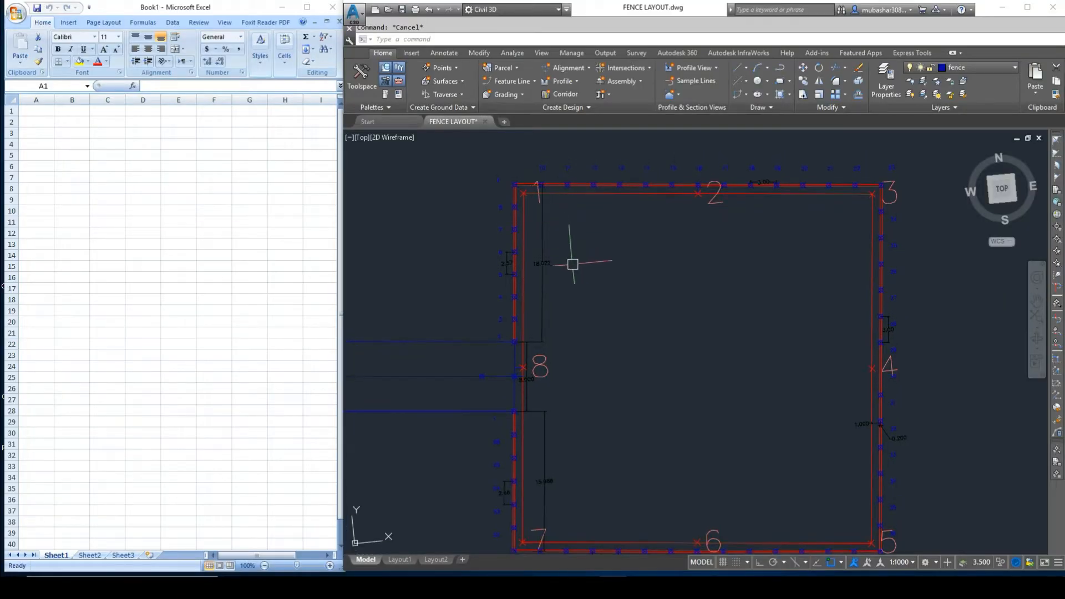
middle_drag(573, 276, 573, 255)
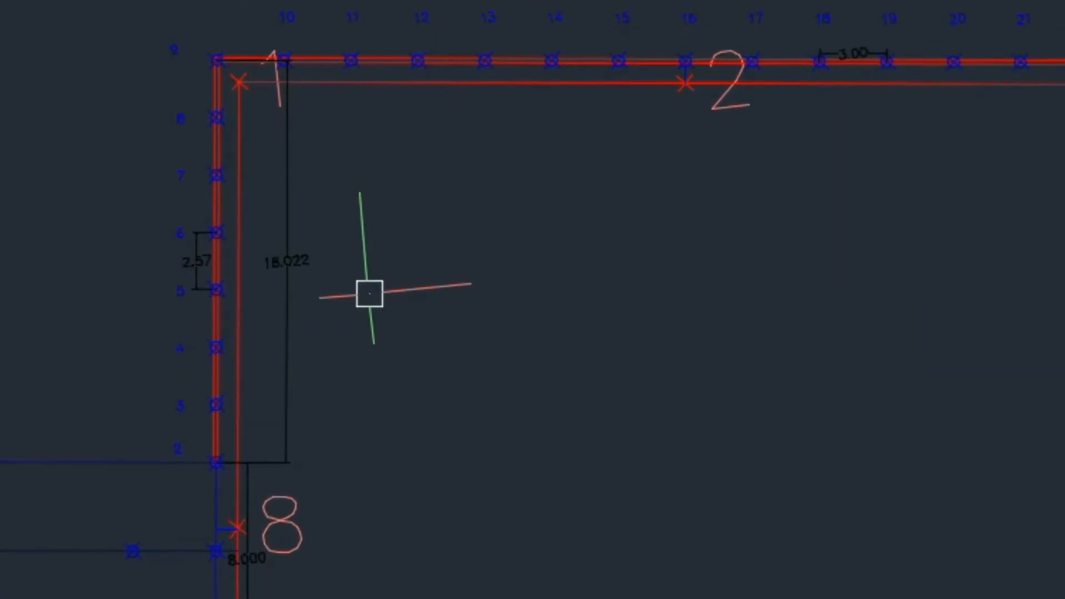
Run the COORN command with the pOints mode
text(coo)
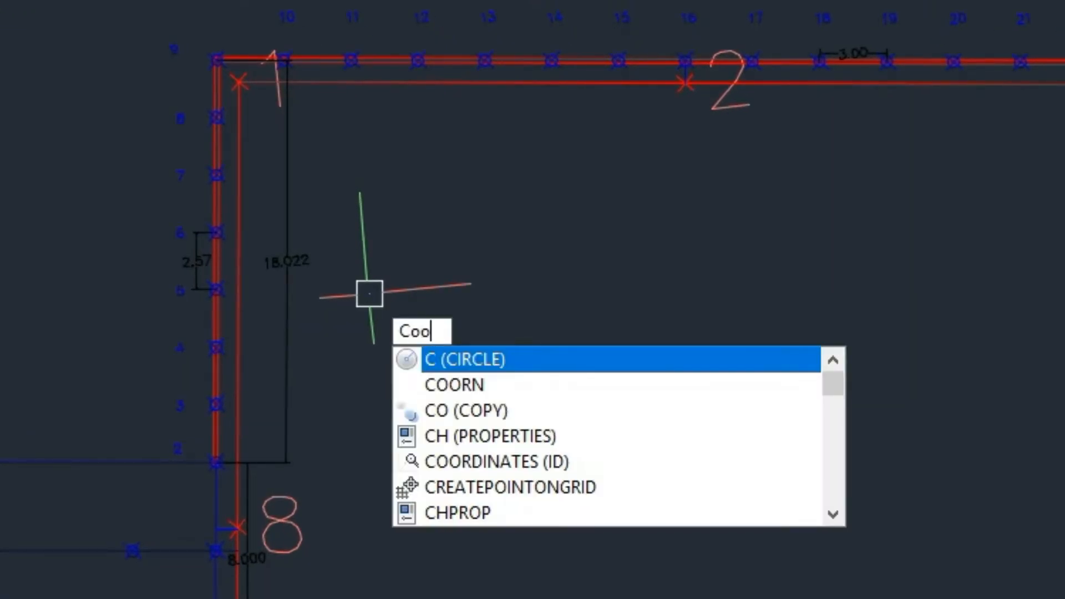
text(rn)
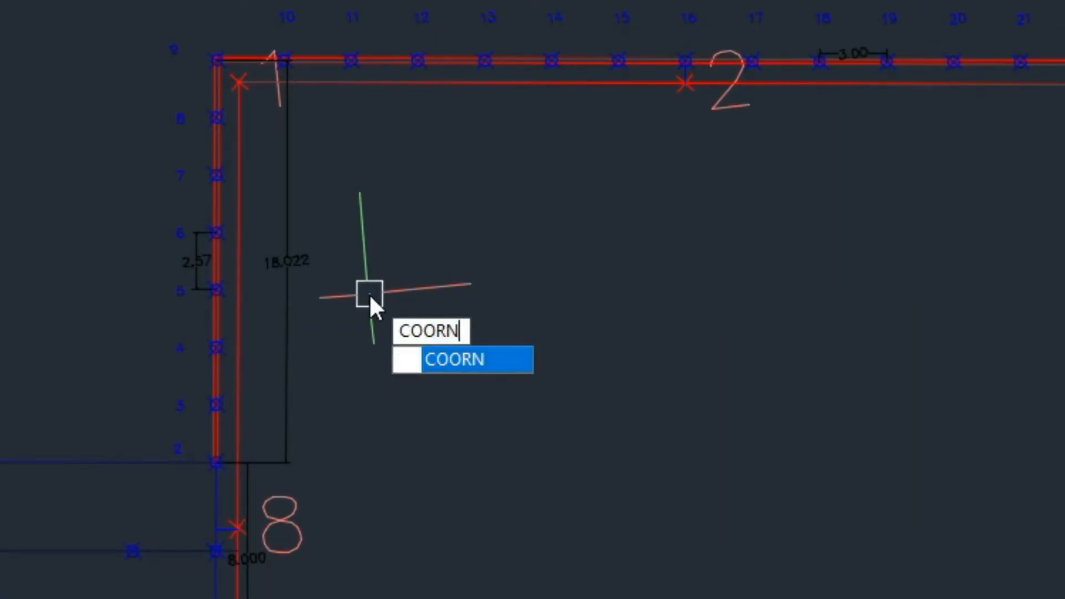
key(Return)
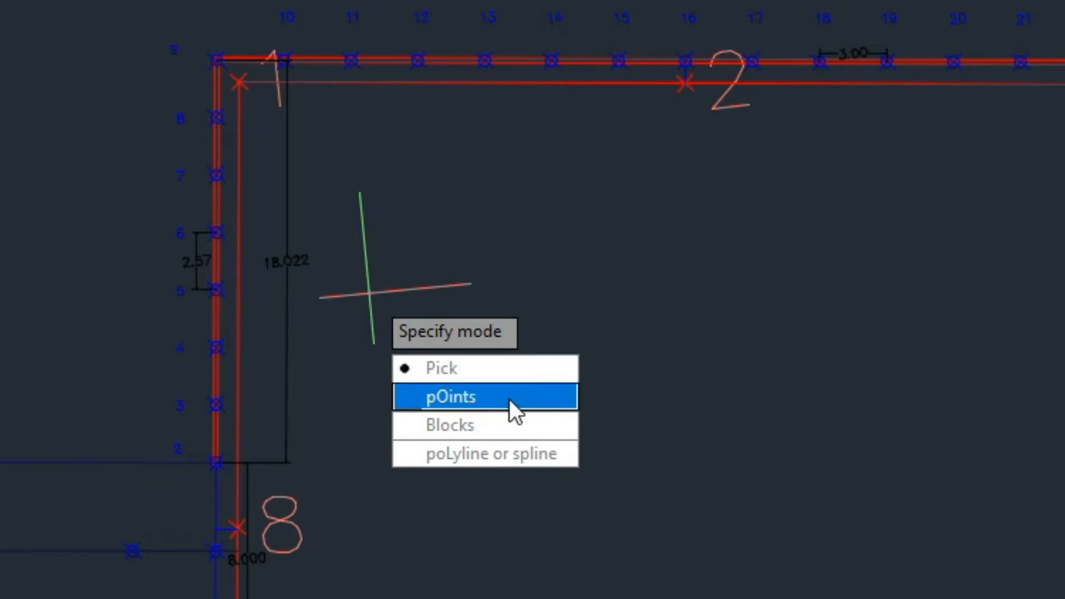
click(471, 405)
Select the fence points numbered 9 to 23 one by one along the north fence line as the COORN objects
scroll(213, 53, up, 5)
click(415, 236)
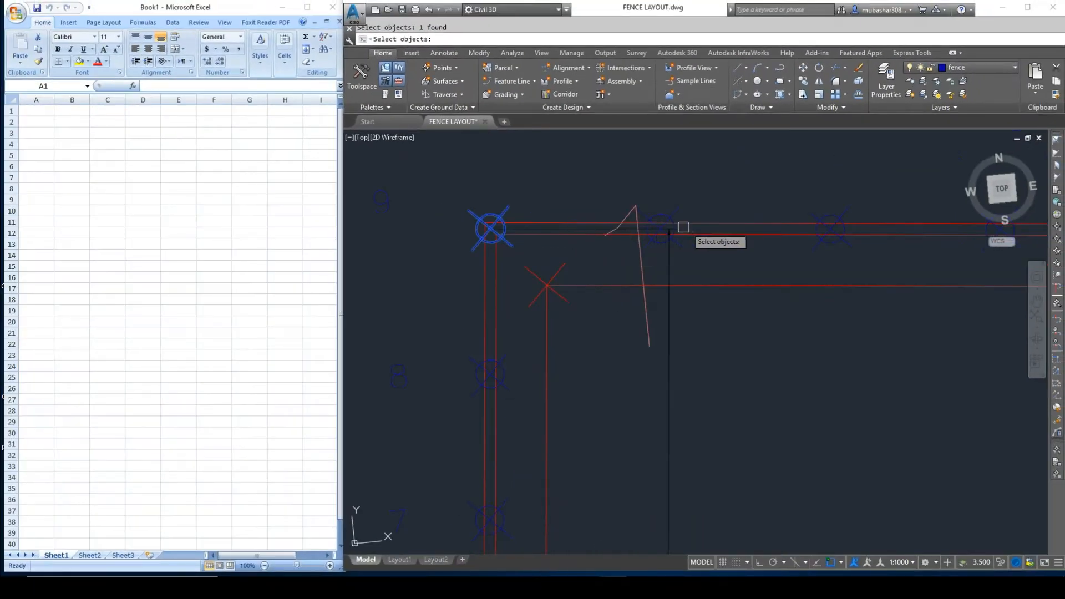
click(660, 229)
scroll(499, 231, down, 5)
scroll(583, 221, up, 5)
click(577, 251)
scroll(572, 255, down, 5)
scroll(574, 249, up, 5)
click(561, 253)
scroll(562, 254, down, 5)
scroll(568, 256, up, 5)
click(601, 255)
scroll(427, 259, down, 2)
scroll(416, 266, down, 1)
scroll(561, 266, up, 2)
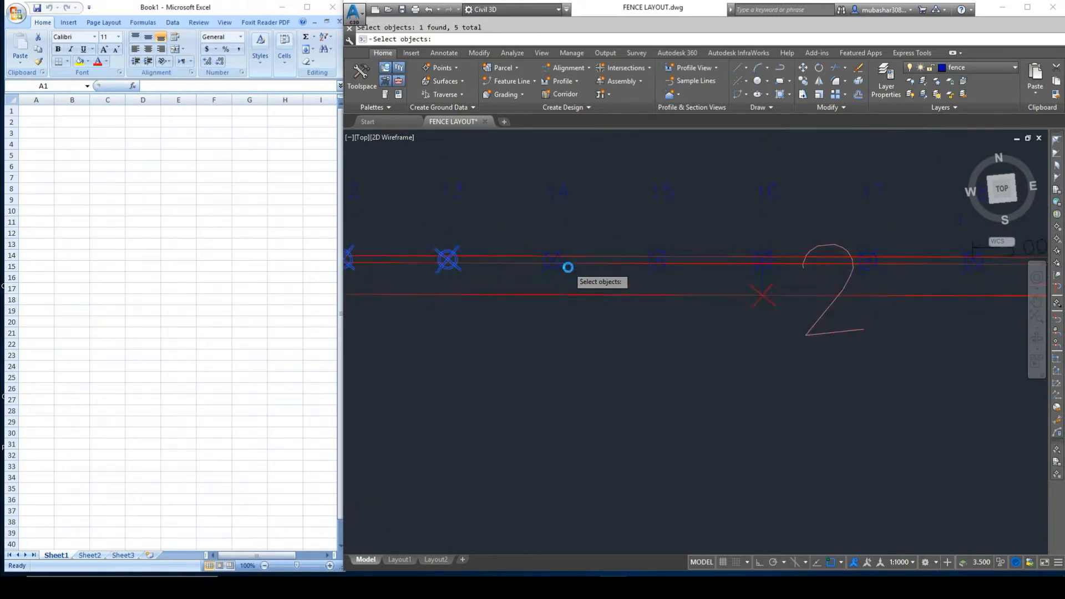
click(544, 256)
scroll(469, 265, down, 2)
scroll(563, 262, up, 2)
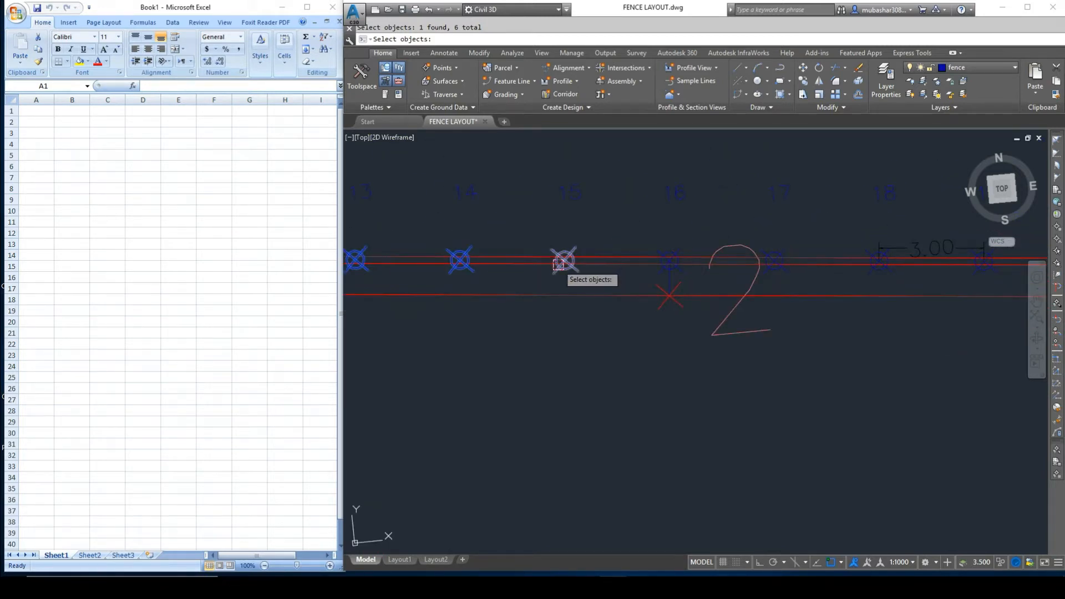
click(564, 259)
click(669, 261)
middle_drag(609, 254, 376, 308)
click(542, 313)
click(647, 312)
click(751, 314)
middle_drag(781, 331, 678, 317)
click(698, 317)
click(804, 316)
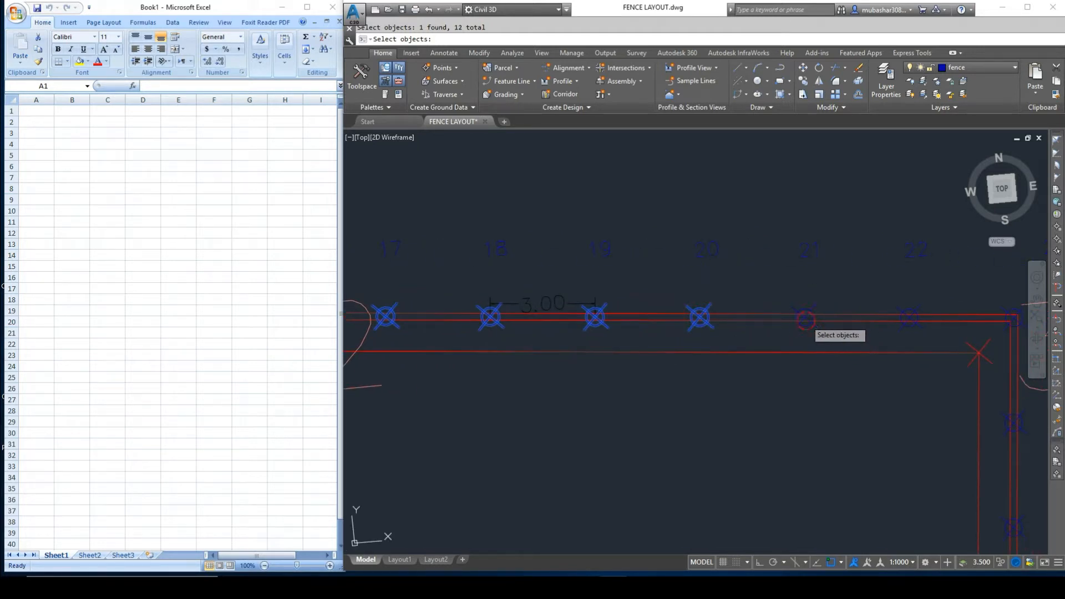
click(910, 317)
middle_drag(909, 317, 794, 343)
click(897, 341)
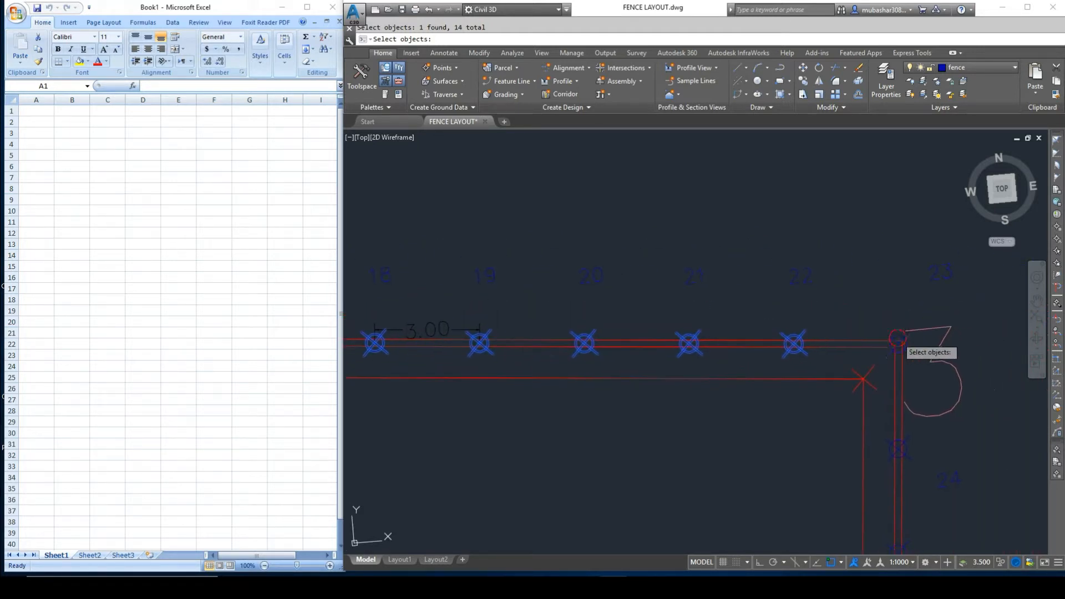
scroll(936, 300, down, 8)
mouse_move(883, 307)
middle_down()
mouse_move(851, 361)
mouse_move(848, 288)
middle_up()
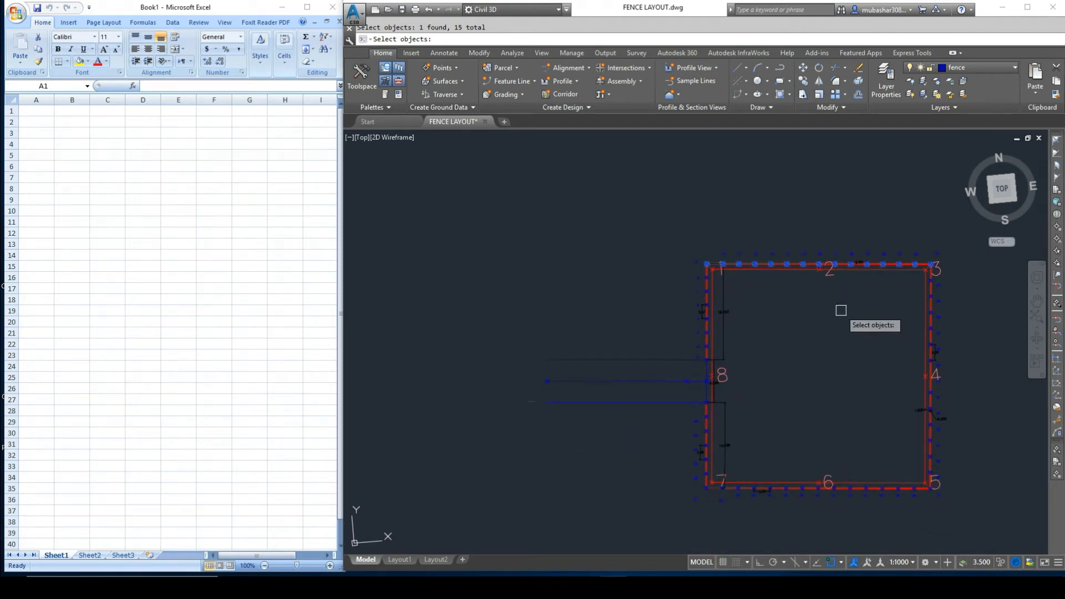
key(space)
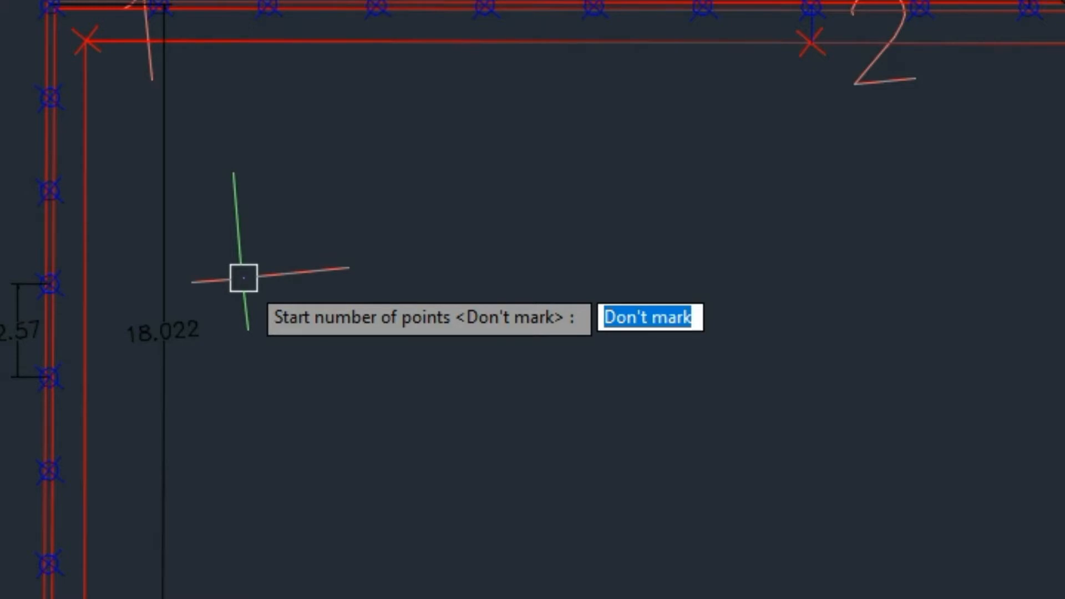
Set the start number of points to 1 for the selected fence points
text(1)
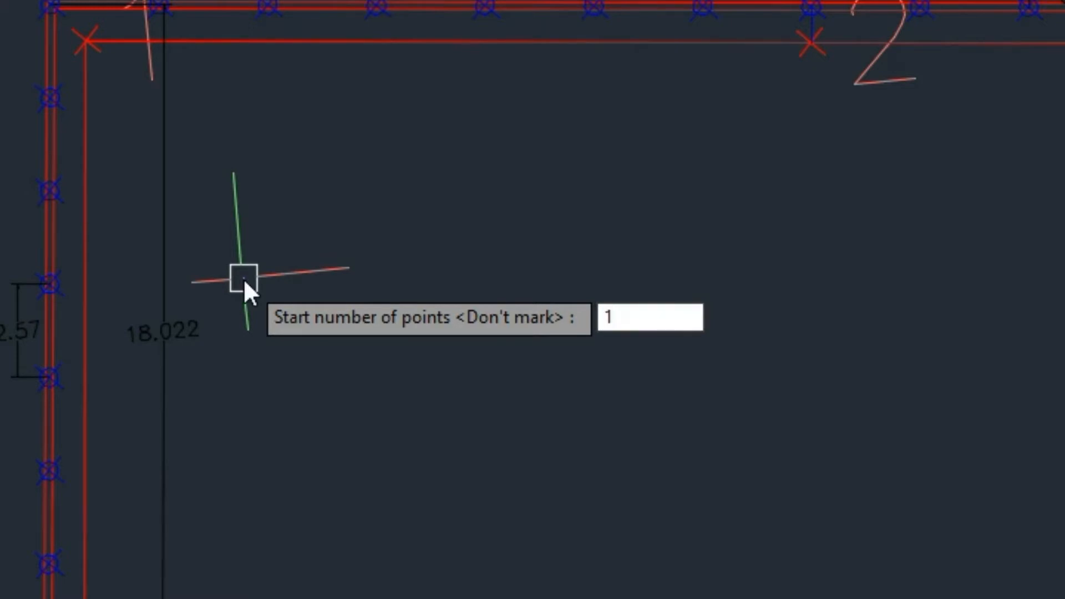
key(Return)
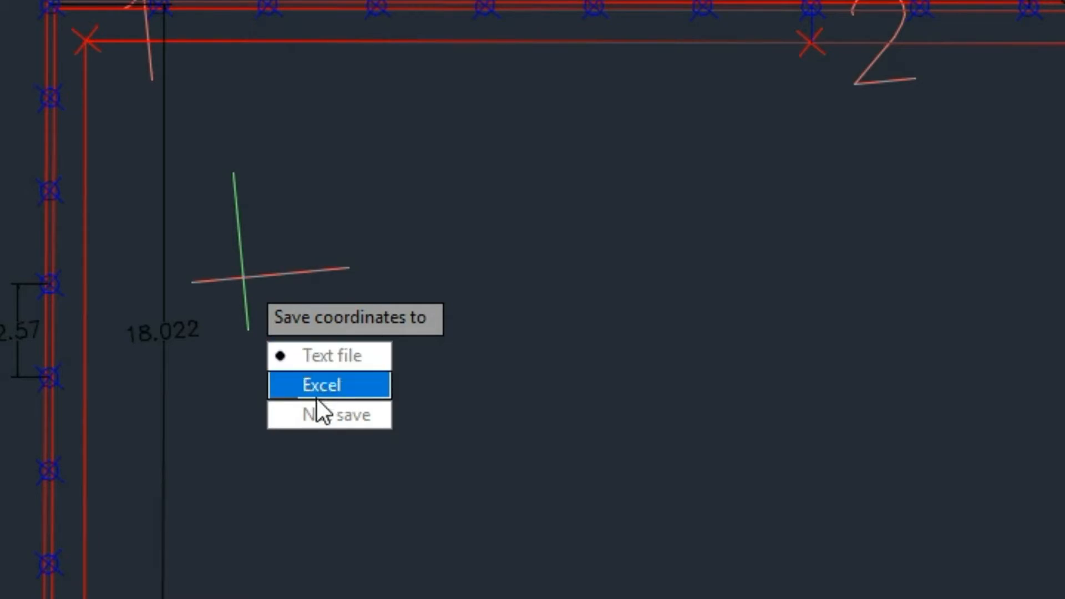
Save the coordinates of the selected fence points to Excel
click(318, 391)
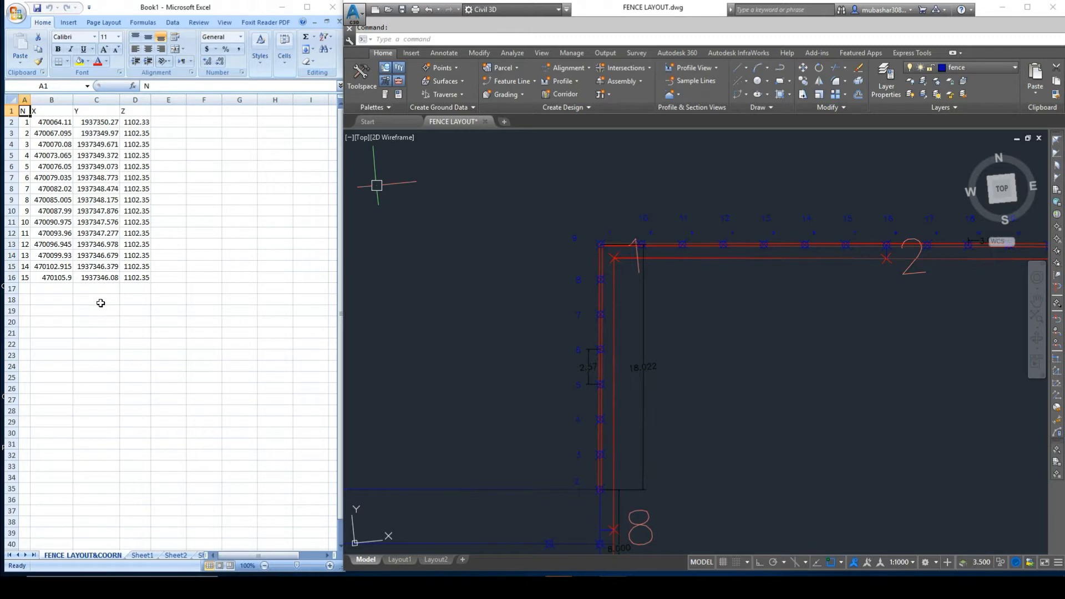
Examine the new point numbers along the north fence line from corner 1 to corner 3 against the coordinate list
scroll(661, 243, up, 5)
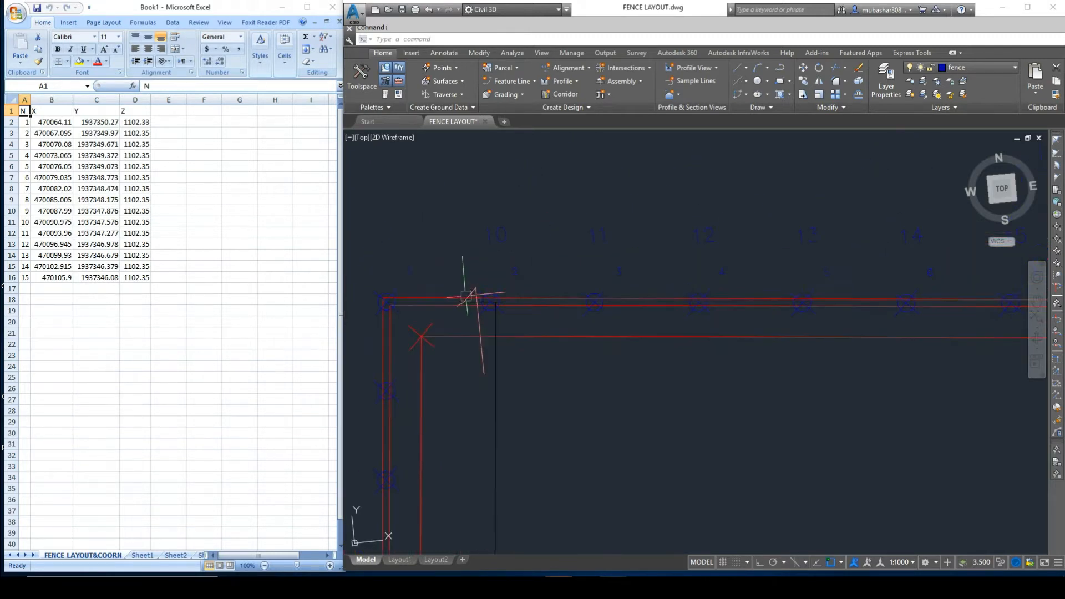
scroll(549, 288, down, 4)
scroll(902, 292, up, 4)
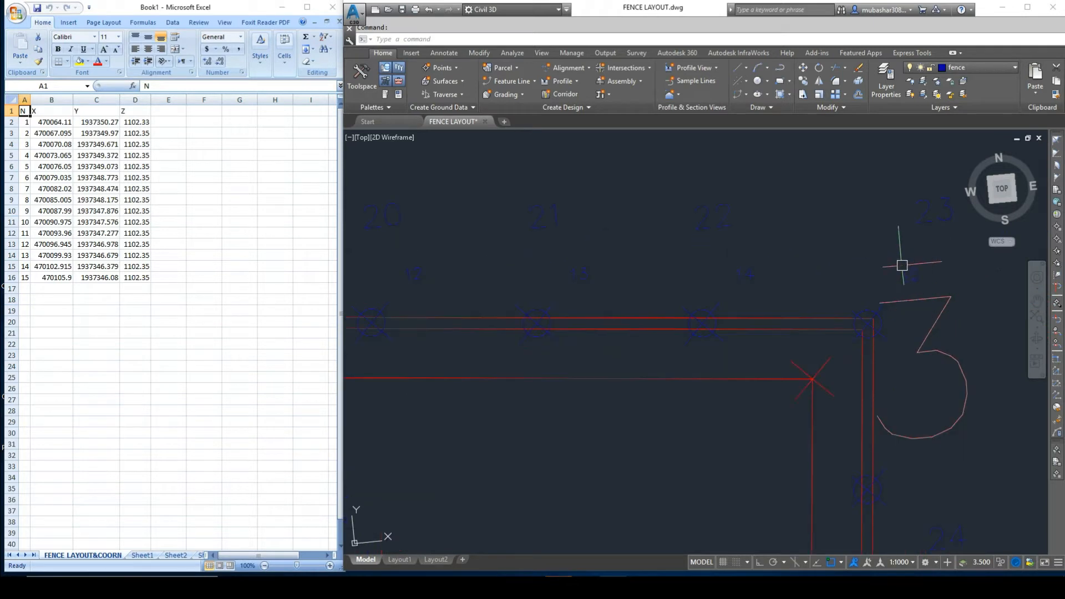
scroll(830, 264, up, 4)
scroll(665, 244, down, 4)
scroll(653, 214, down, 3)
mouse_move(644, 231)
middle_down()
mouse_move(661, 223)
mouse_move(666, 245)
mouse_move(625, 266)
middle_up()
scroll(627, 267, up, 2)
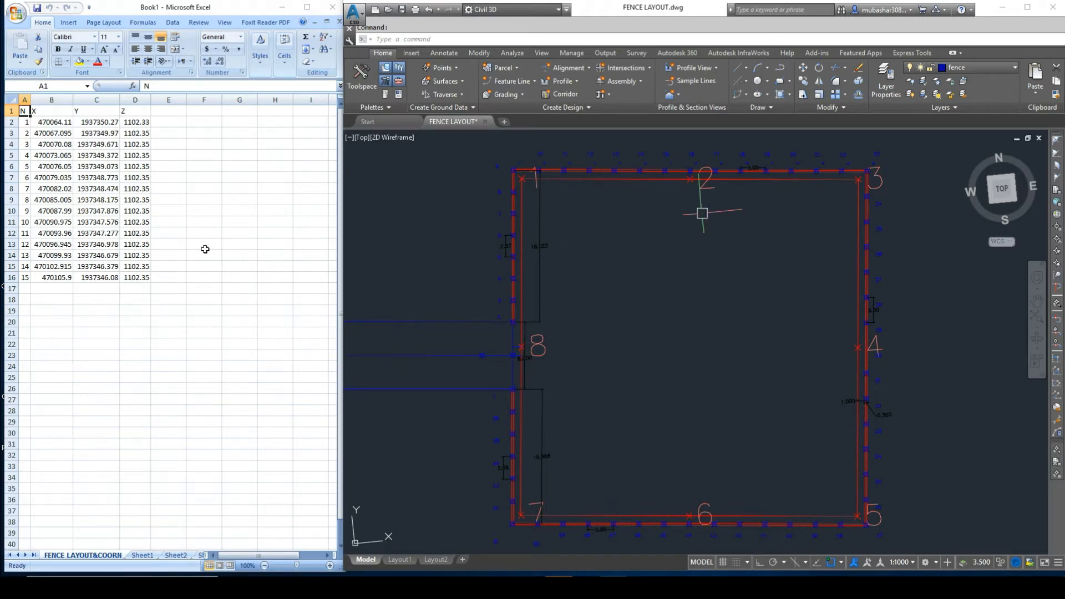
Maximize the workbook with the exported coordinates and save it as Data in the Data folder on the Desktop
click(307, 6)
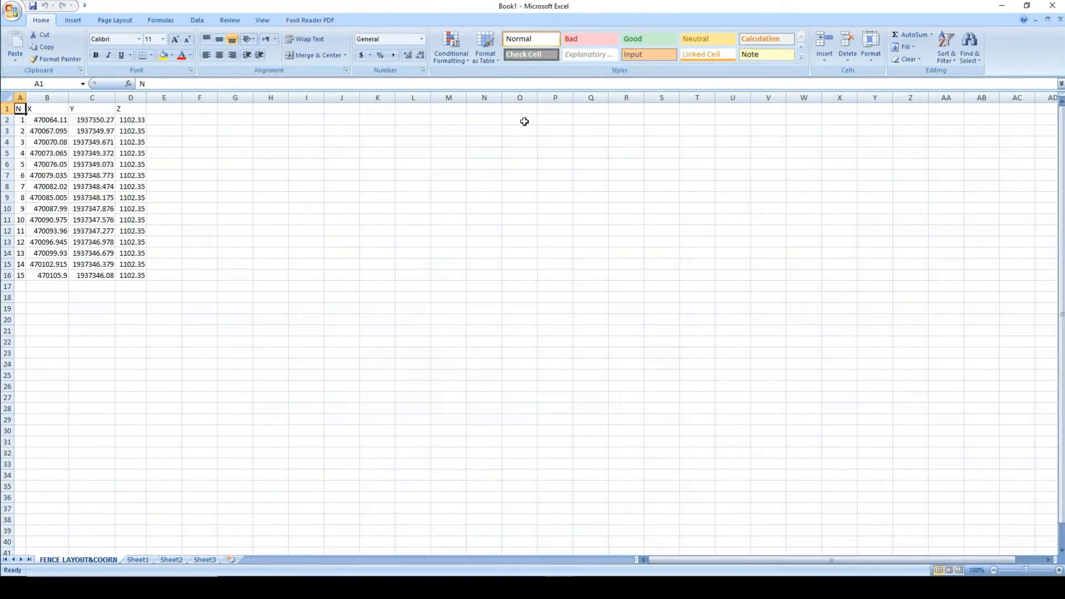
key(ctrl+s)
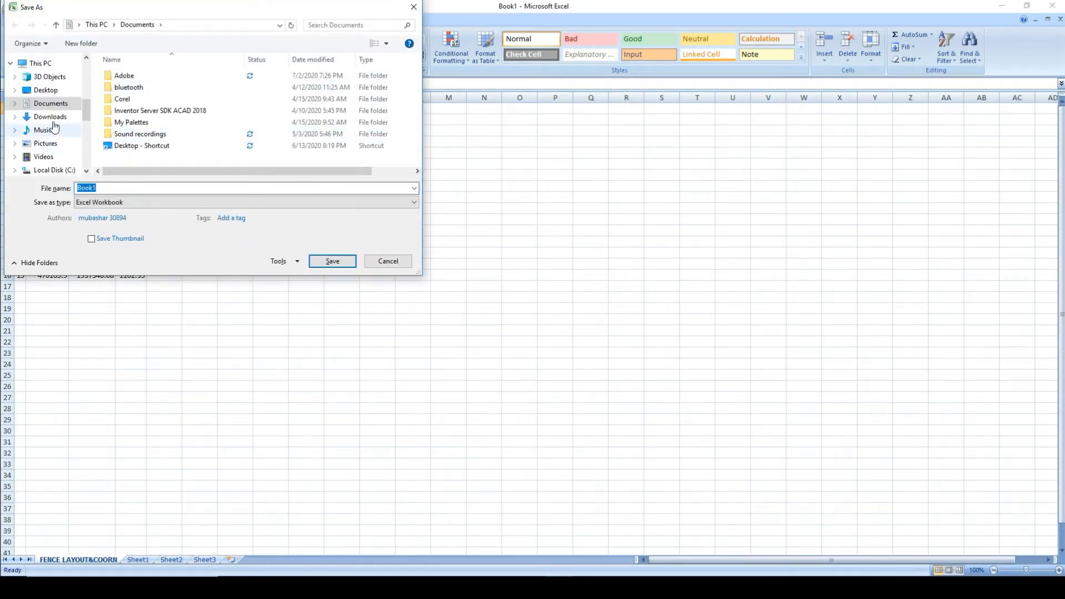
click(45, 89)
click(123, 90)
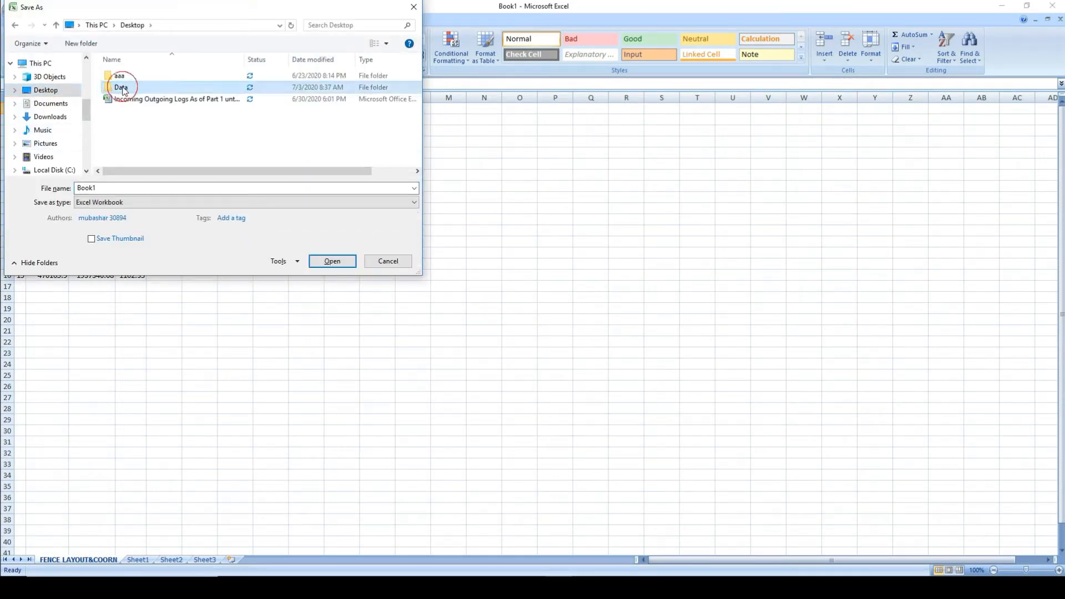
double_click(123, 90)
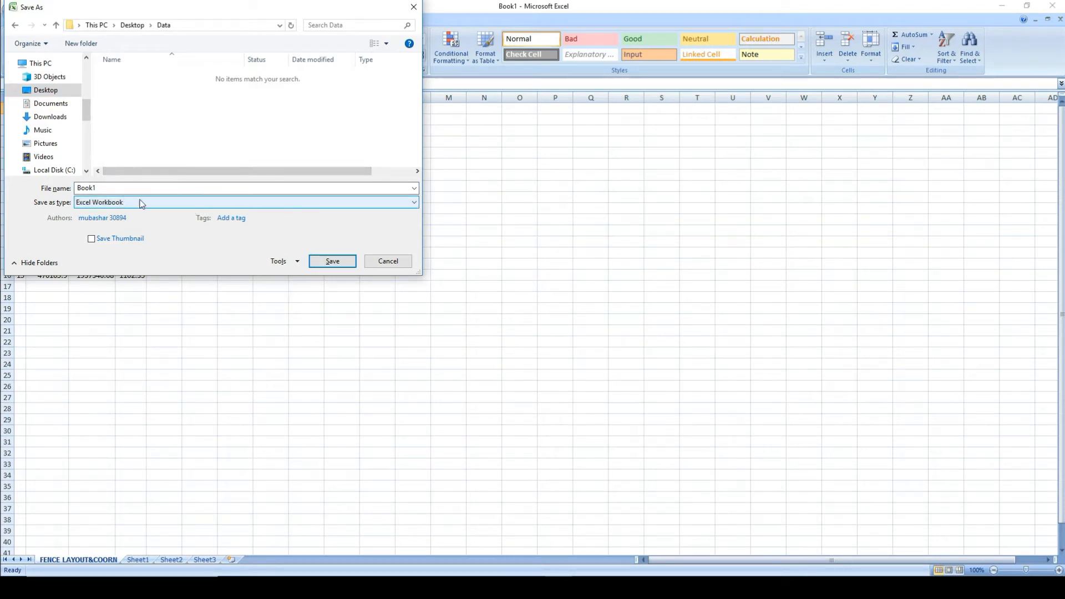
double_click(157, 188)
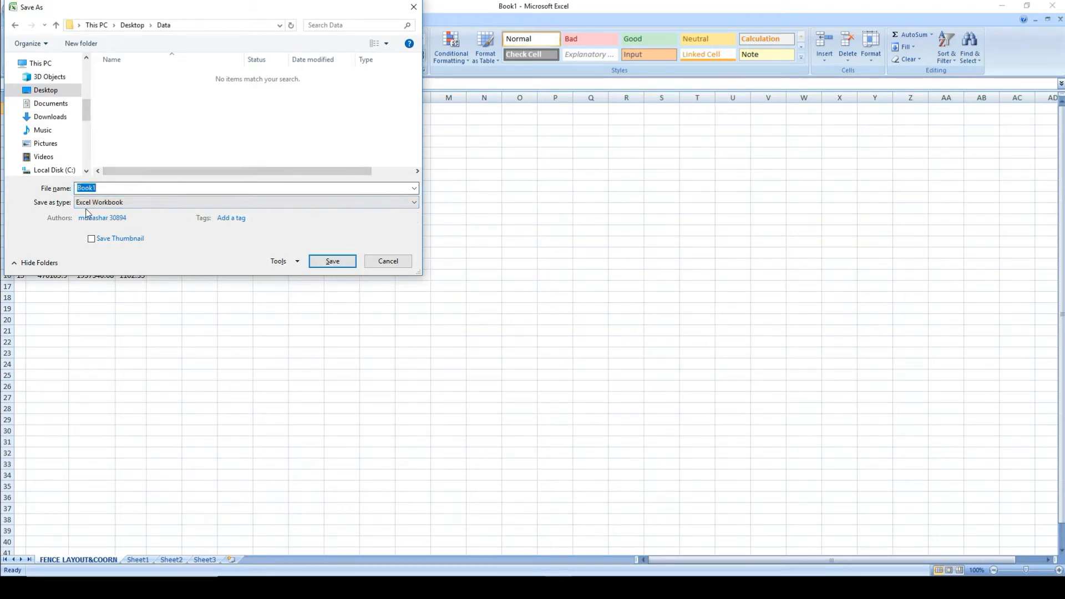
text(d)
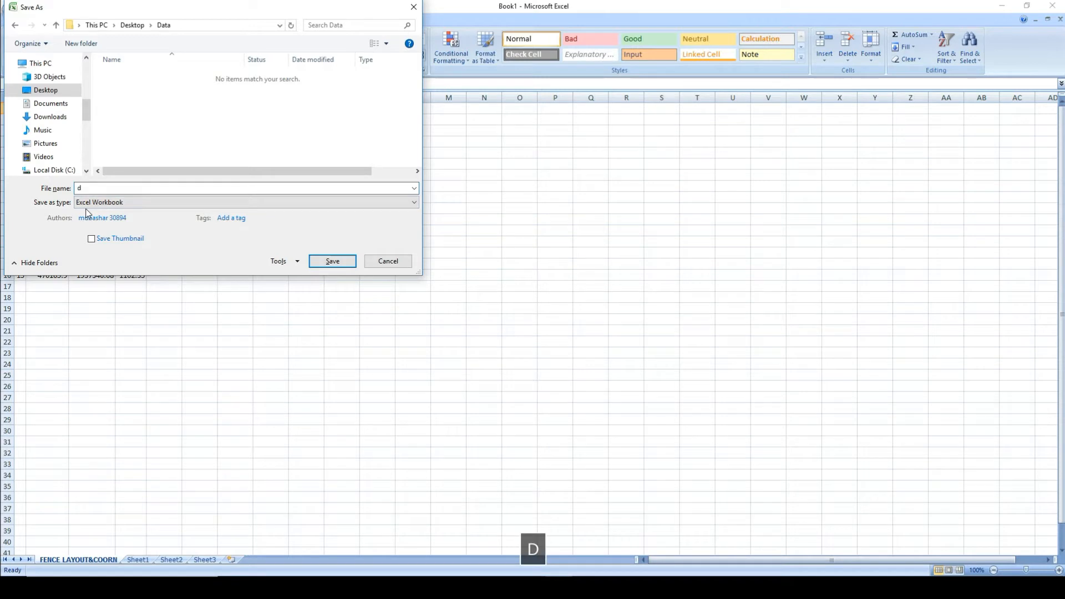
key(BackSpace)
text(Data)
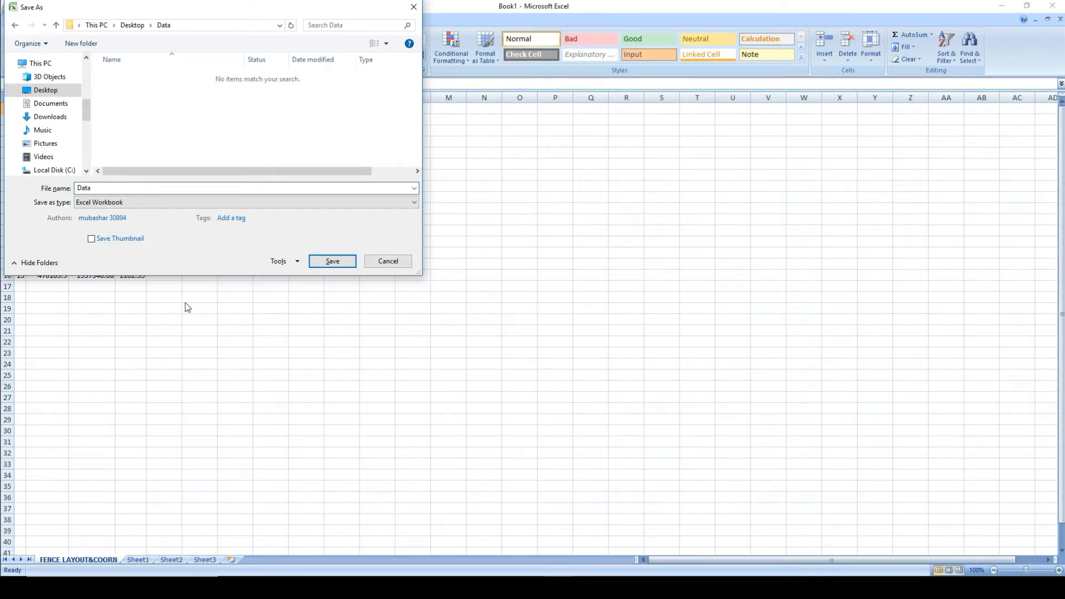
click(330, 260)
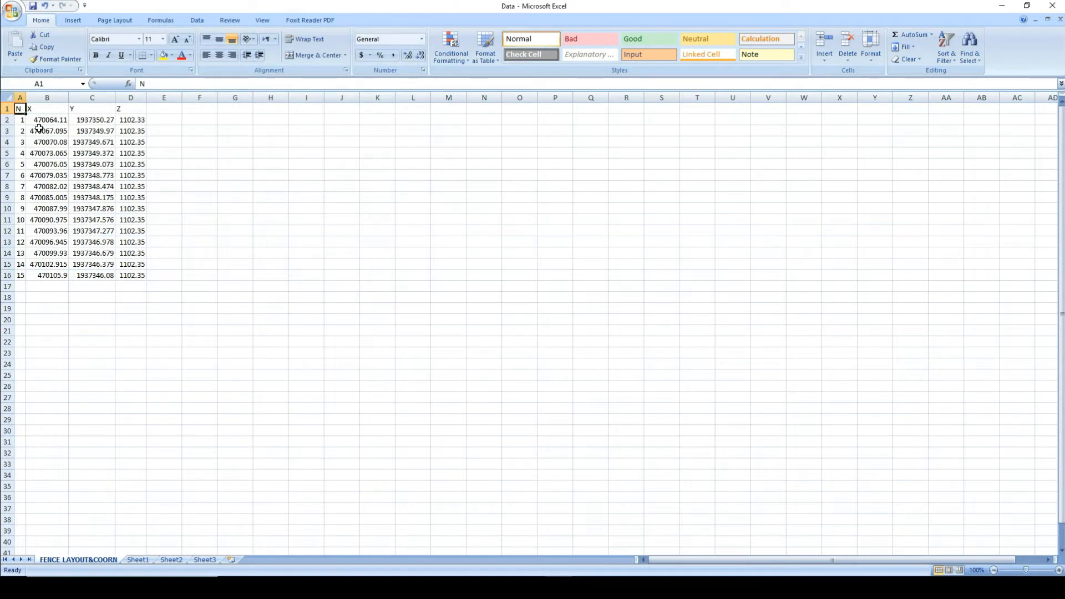
Delete the N, X, Y, Z header row from the coordinate sheet
click(6, 108)
right_click(6, 109)
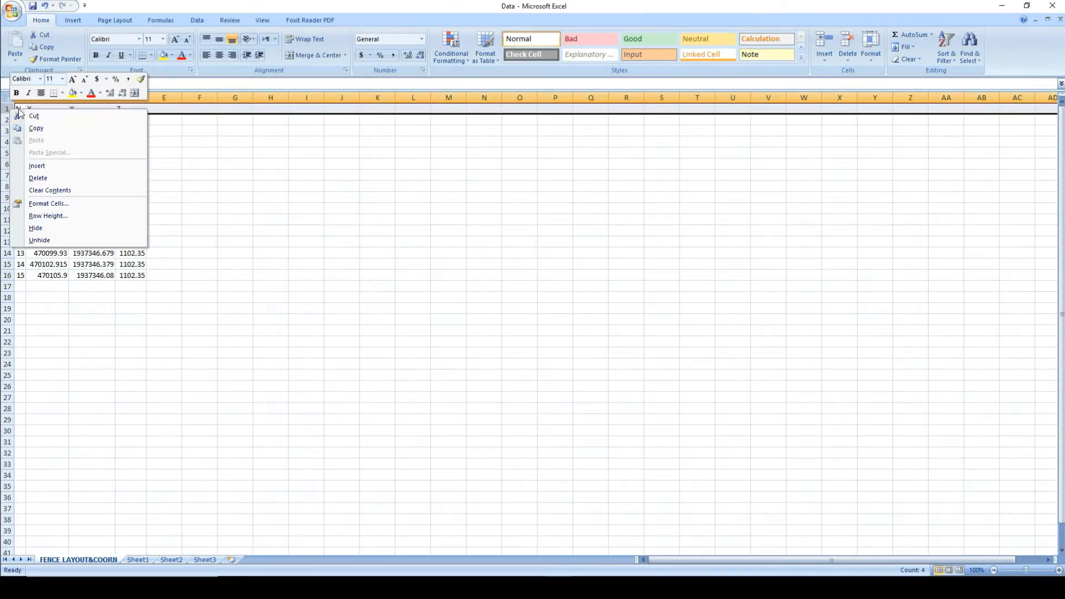
click(34, 178)
click(247, 265)
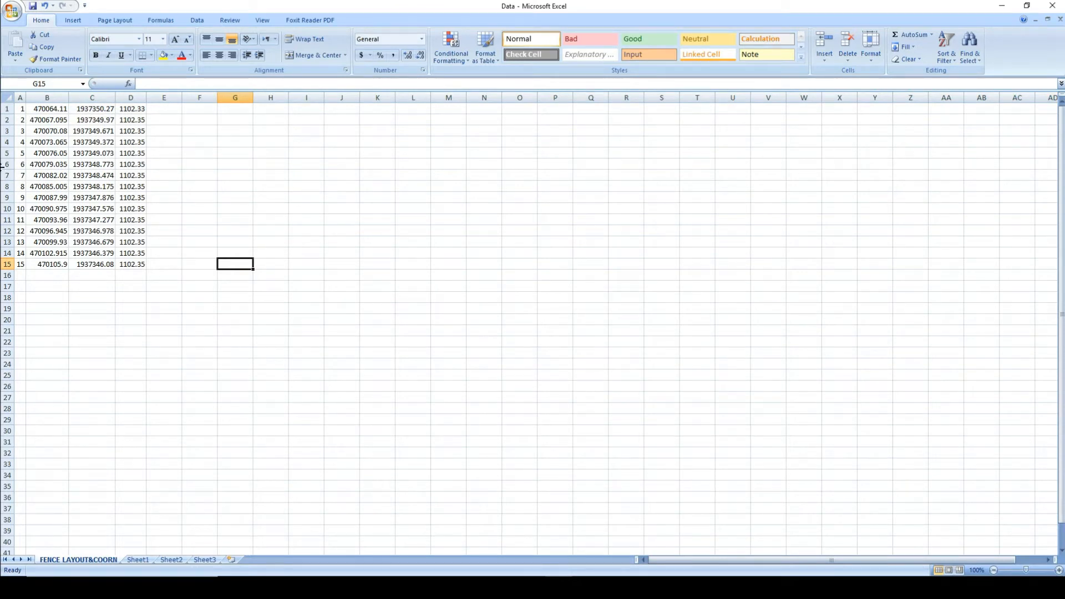
Insert a blank column before the Y coordinates and move the Y coordinates into it, leaving column D empty
ctrl+scroll(3, 164, up, 2)
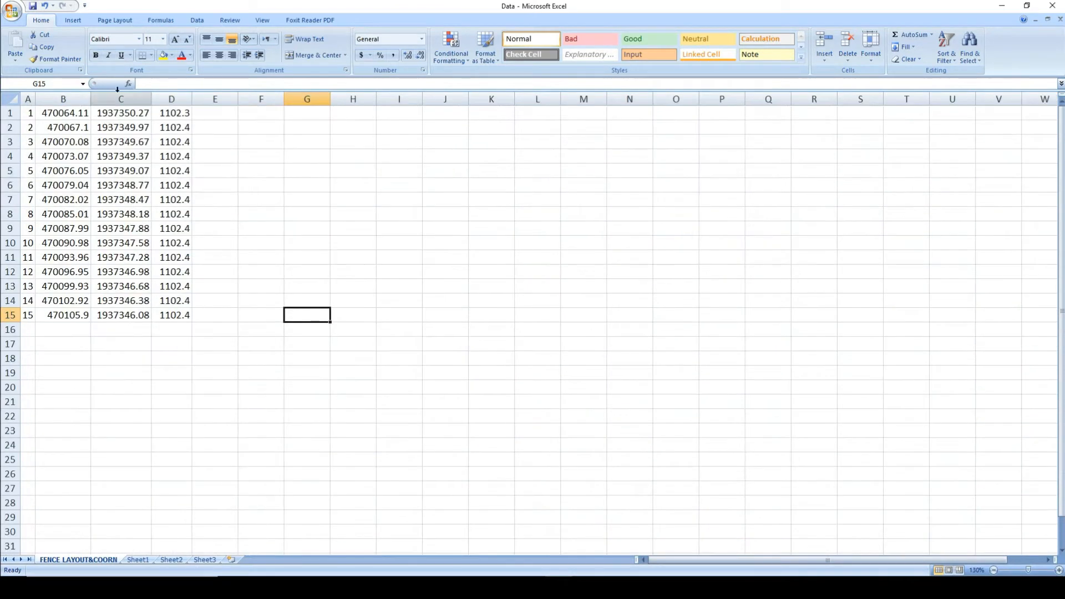
click(127, 100)
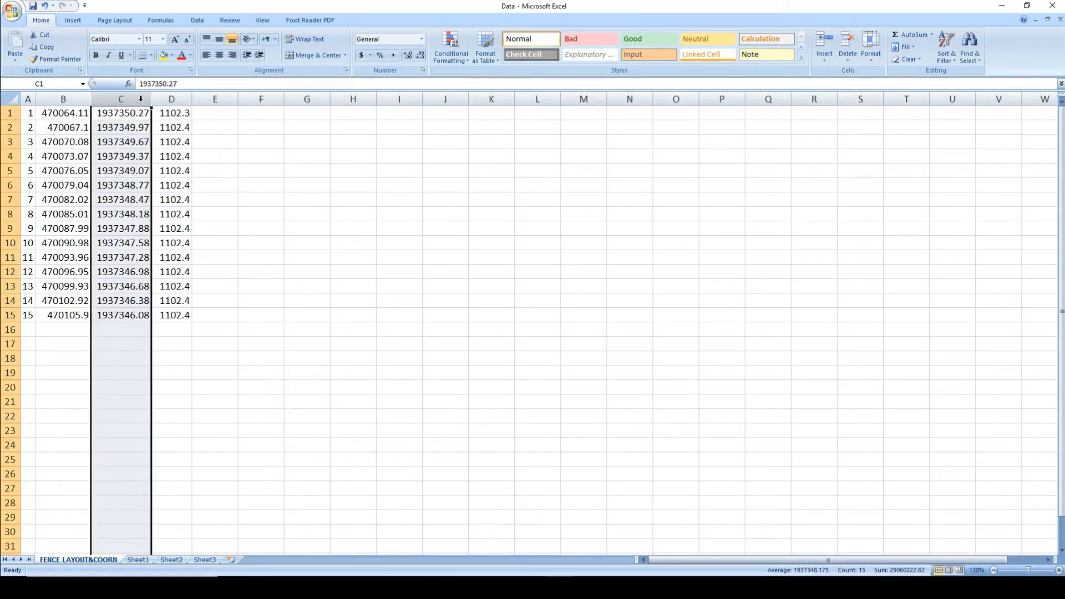
click(87, 107)
click(149, 108)
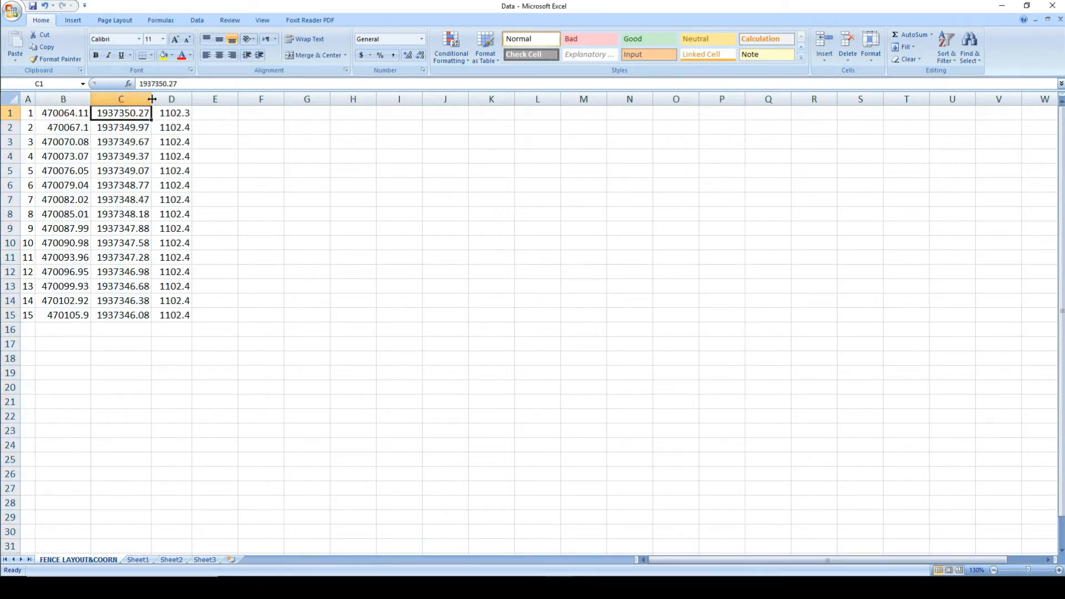
right_click(147, 99)
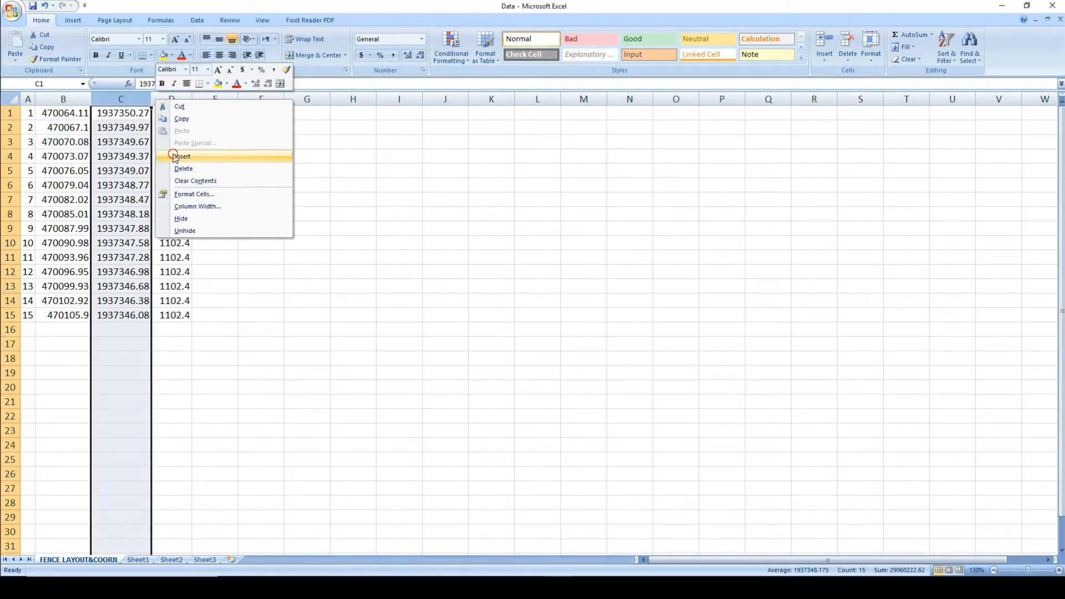
click(176, 157)
click(192, 100)
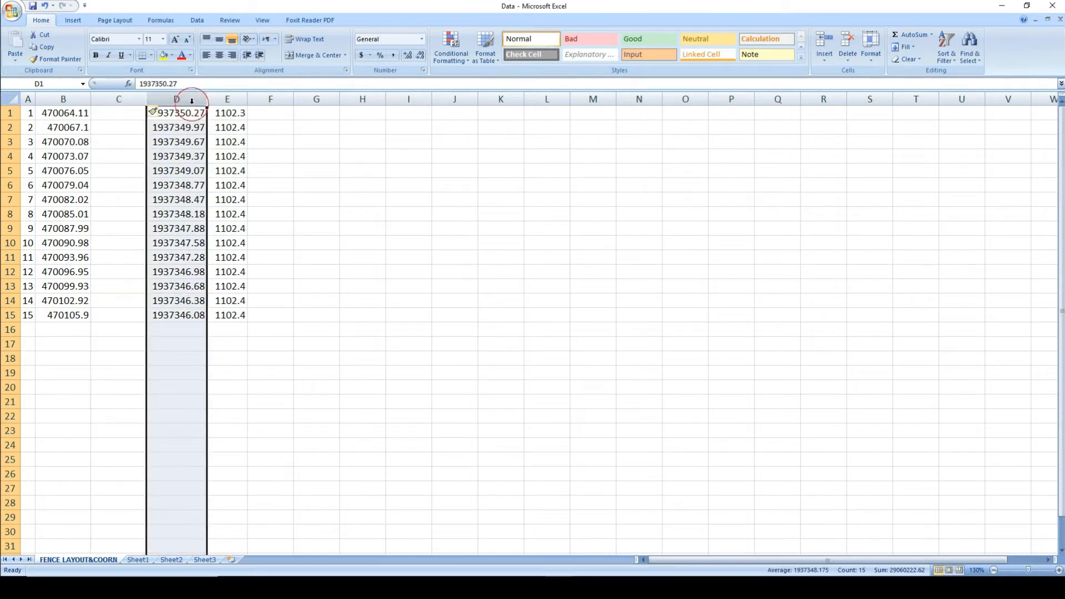
key(ctrl+x)
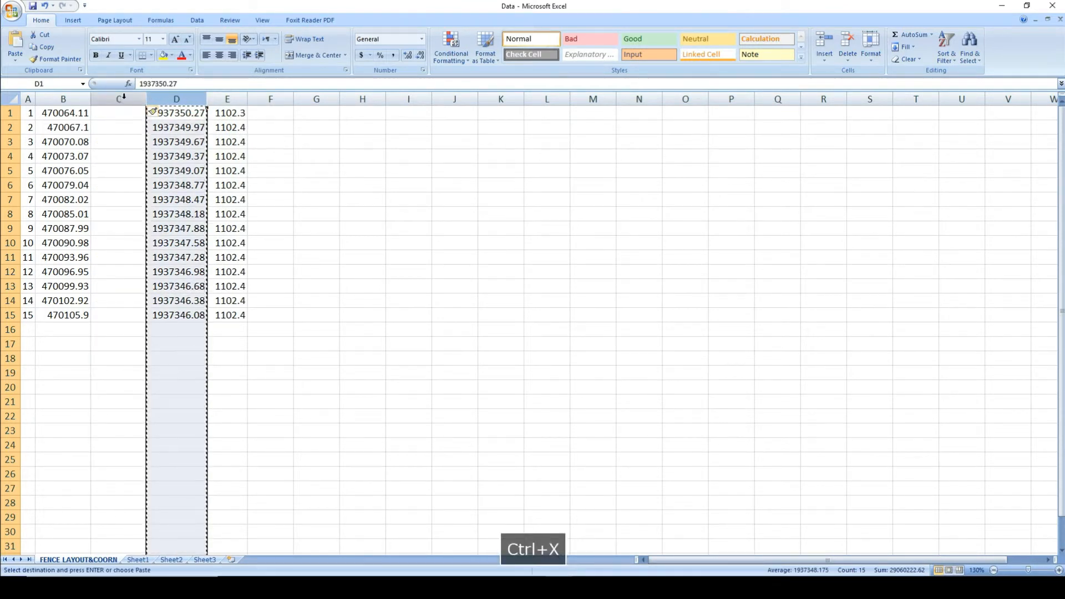
click(114, 99)
key(ctrl+v)
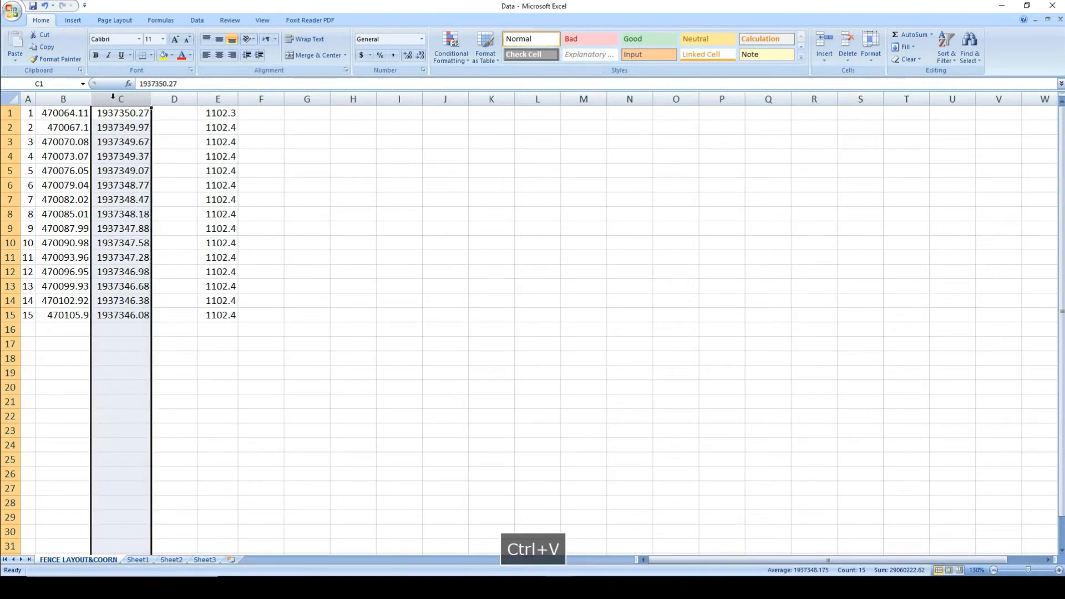
Move the X coordinates from column B to column D and delete the emptied column B
click(75, 98)
key(ctrl+x)
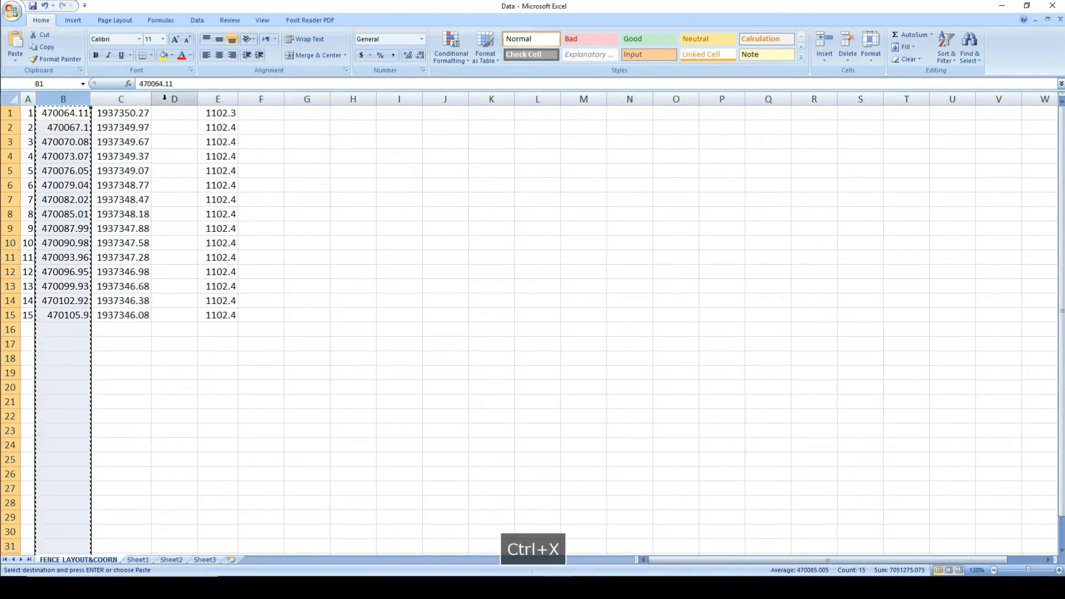
click(172, 99)
key(ctrl+v)
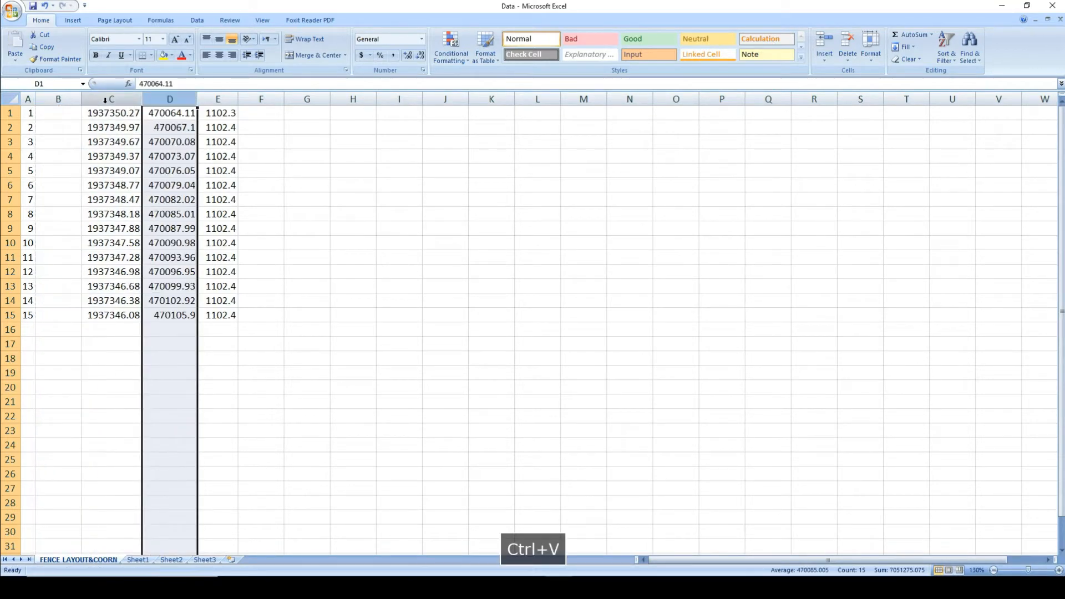
right_click(67, 99)
click(99, 168)
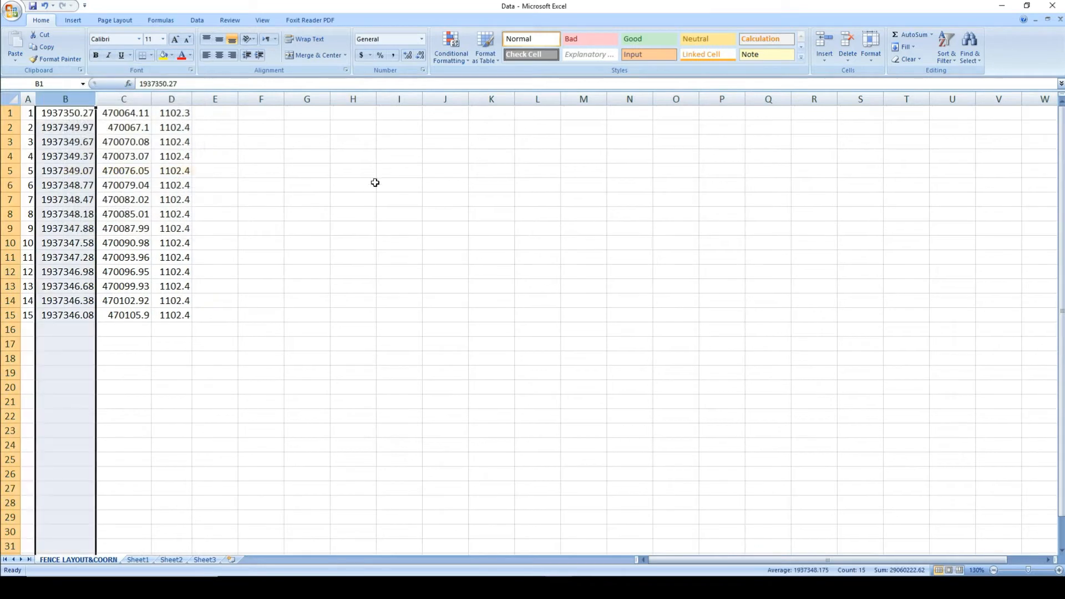
click(219, 217)
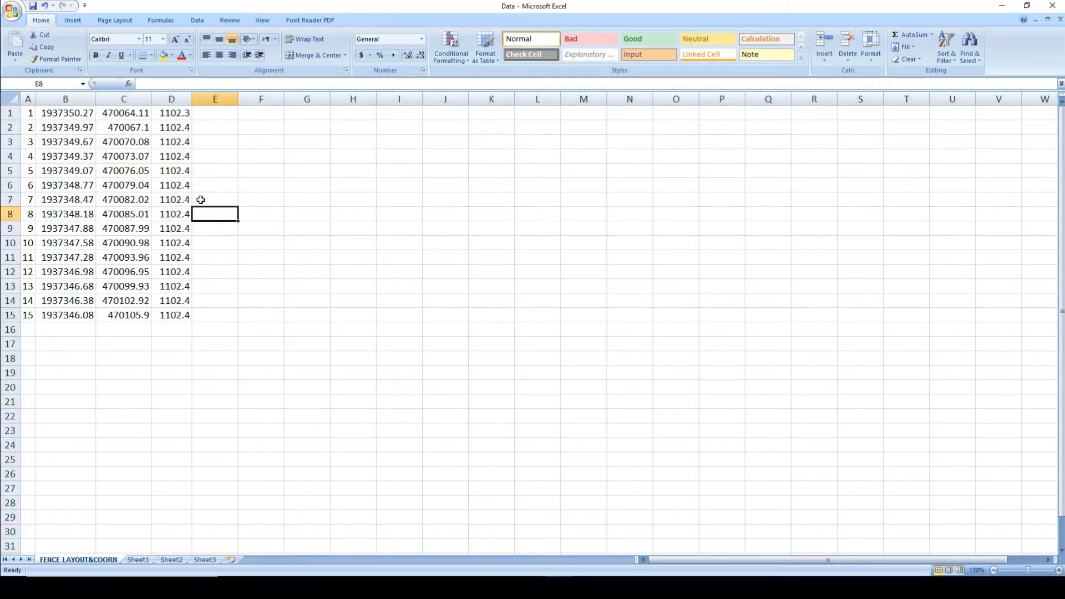
Widen column D slightly so the elevations show two decimals
drag(192, 101, 195, 101)
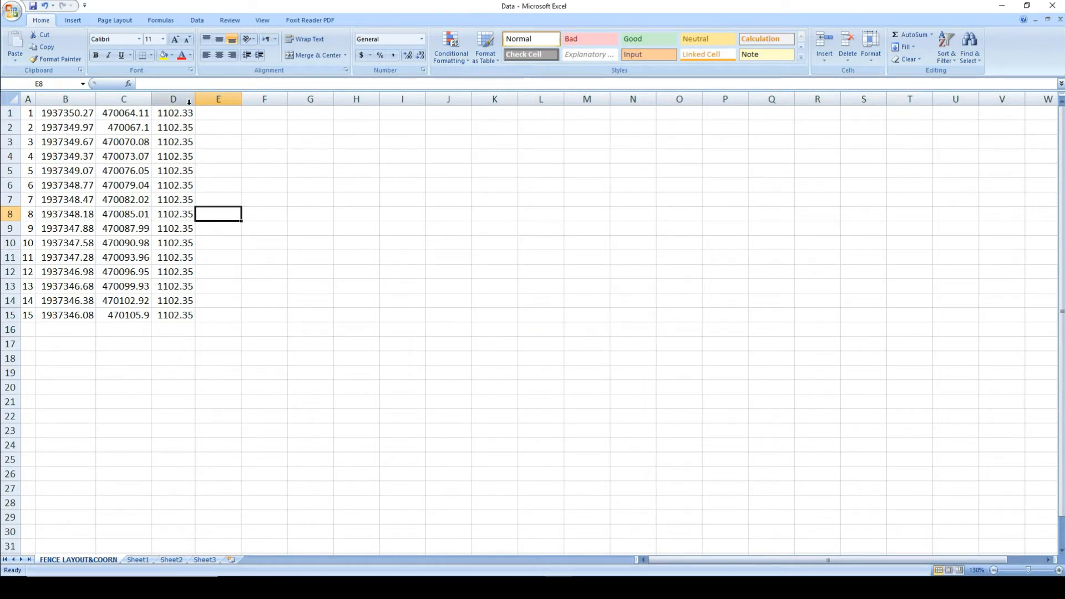
scroll(189, 179, down, 1)
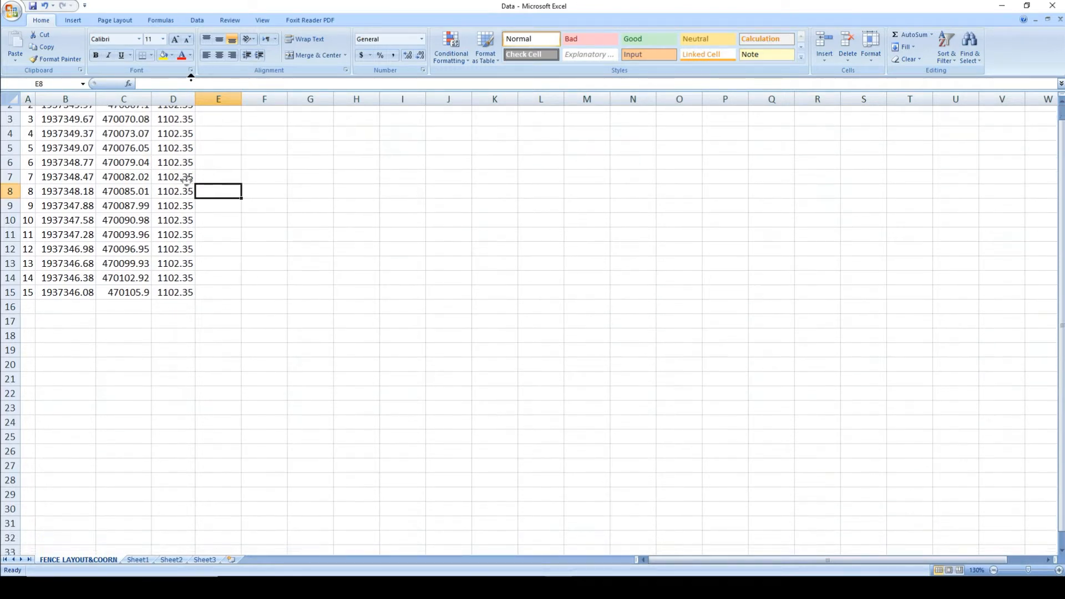
scroll(185, 178, up, 1)
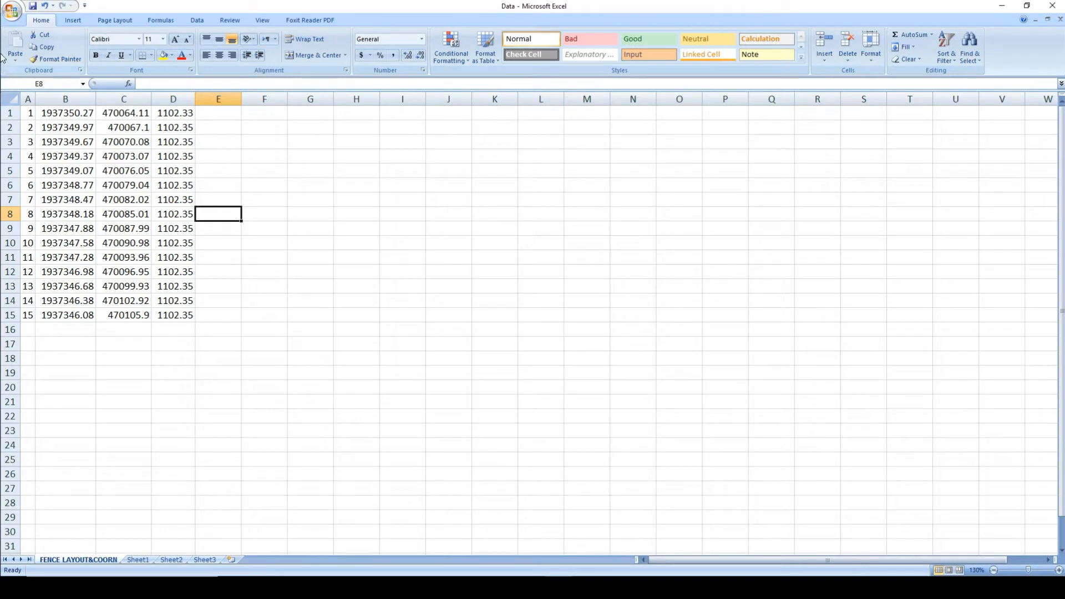
Save a copy of the active sheet as a CSV (Comma delimited) file named Data in the Data folder
click(14, 19)
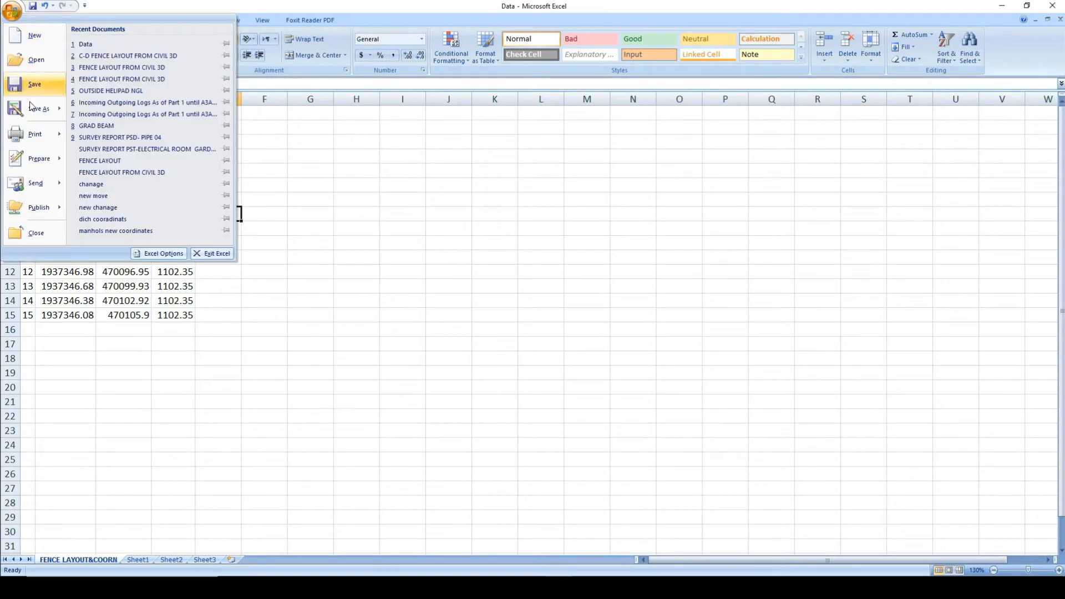
mouse_move(34, 117)
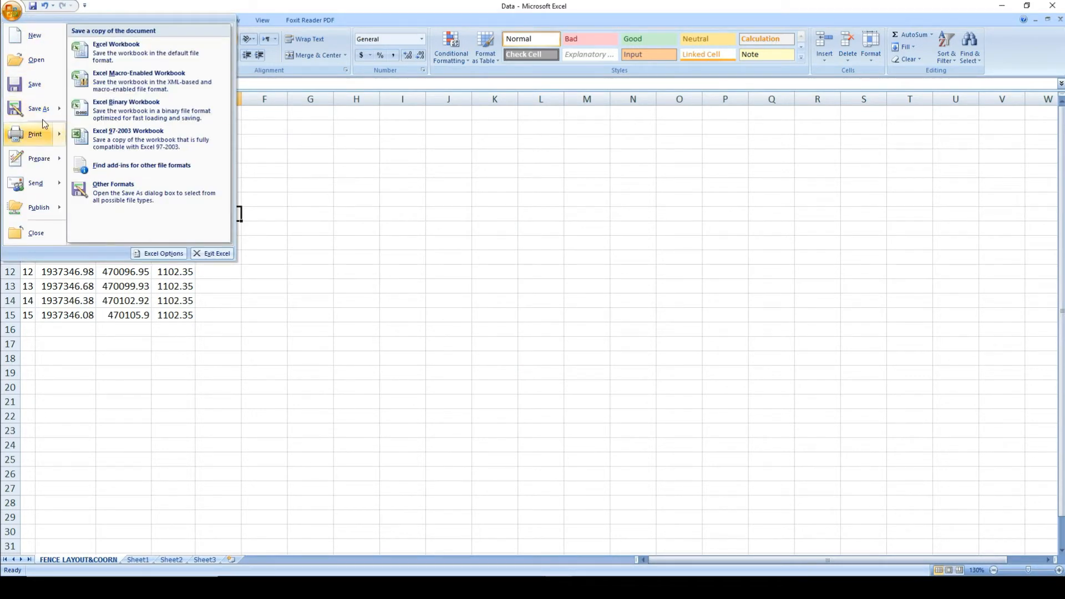
click(115, 127)
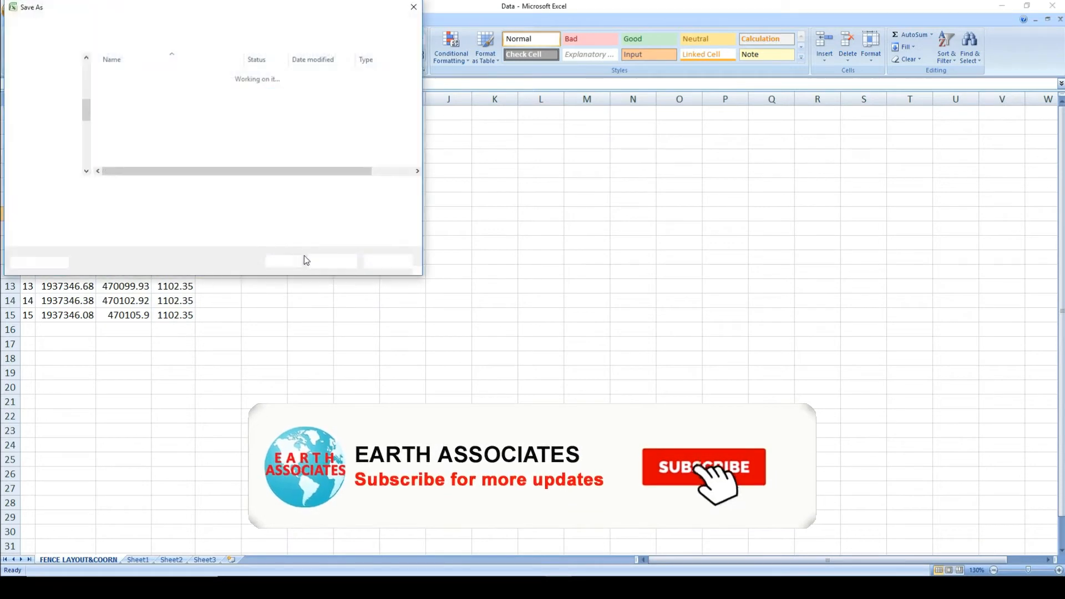
click(142, 203)
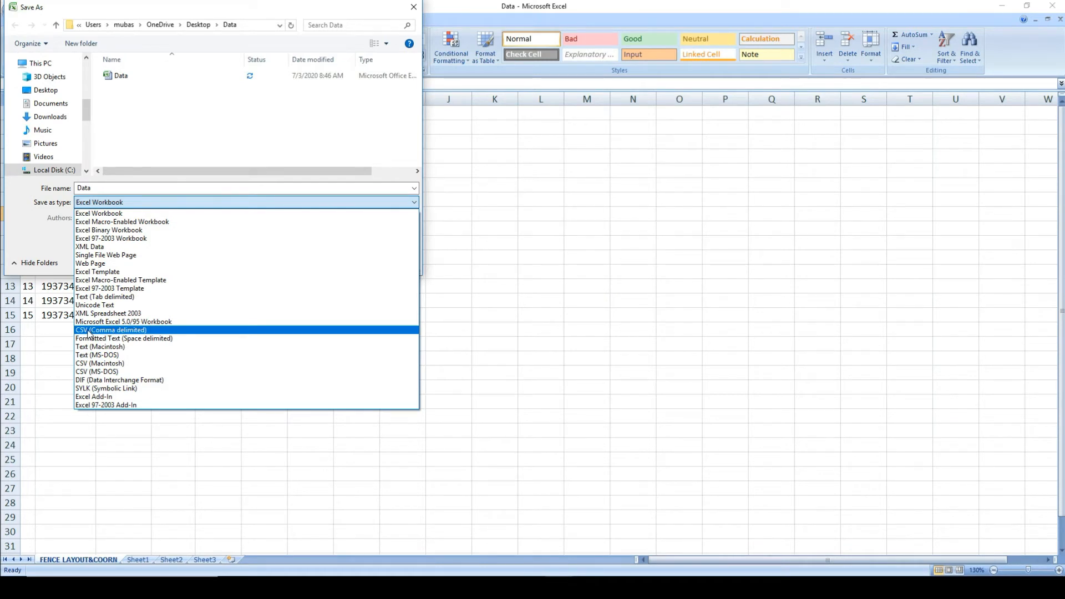
click(89, 331)
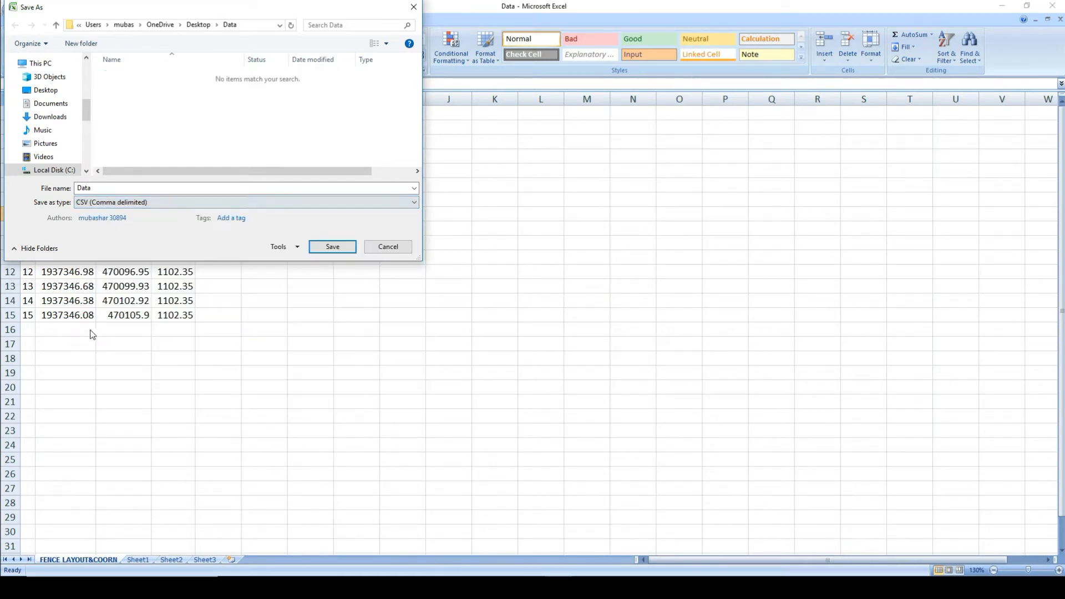
click(340, 248)
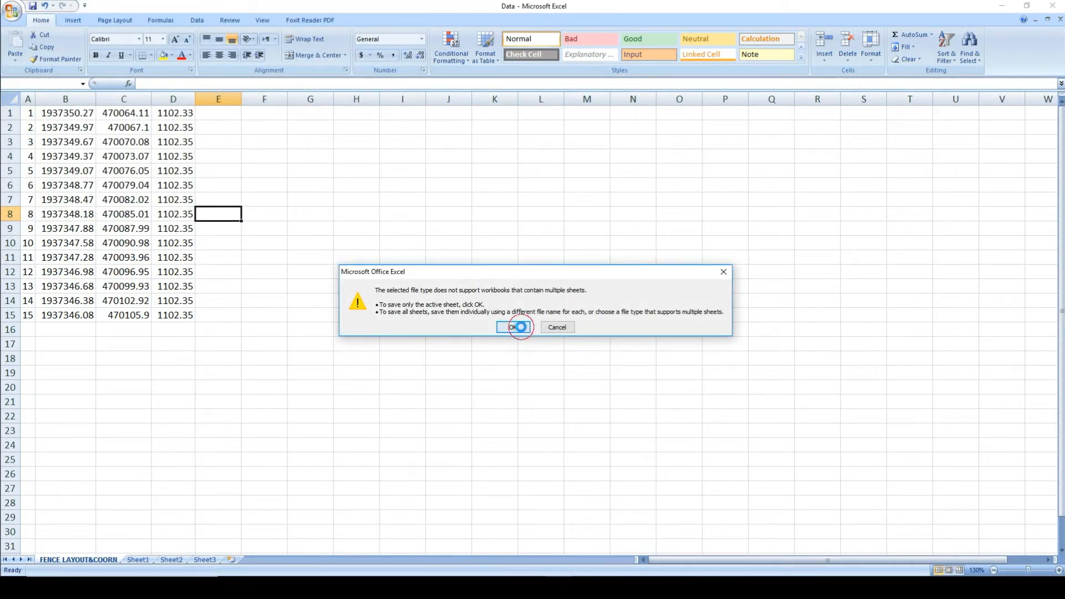
click(516, 326)
click(488, 328)
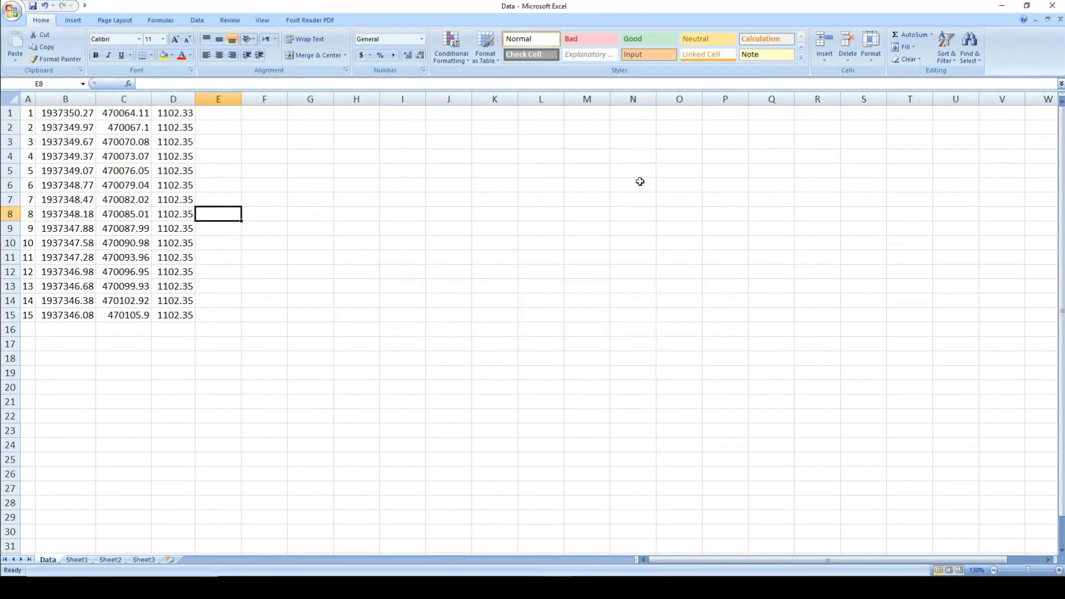
Close the Data workbook in Excel without saving it again
click(1052, 5)
click(500, 317)
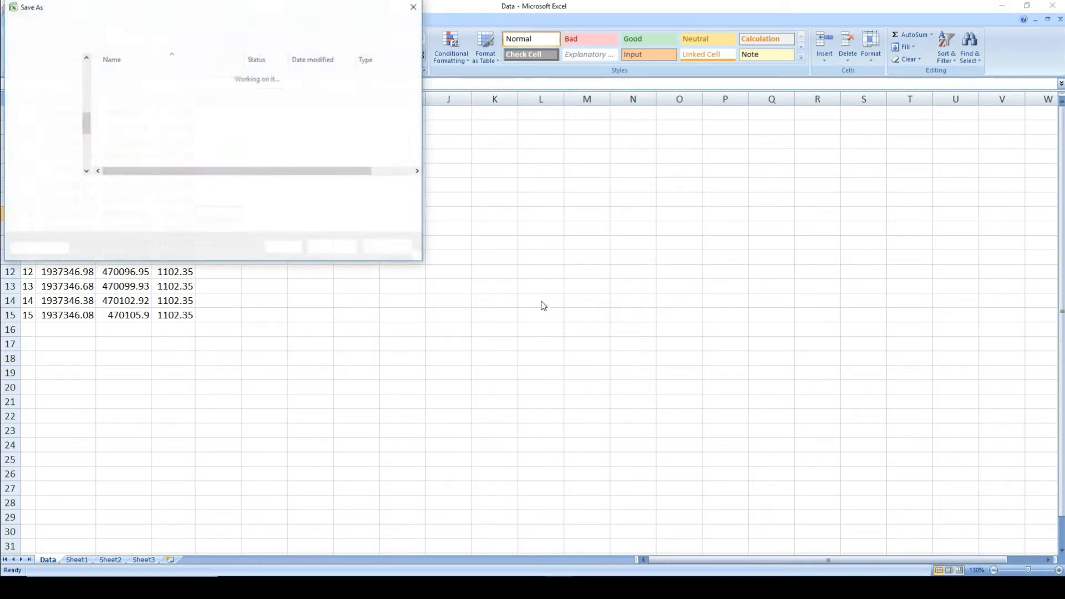
key(Escape)
click(535, 321)
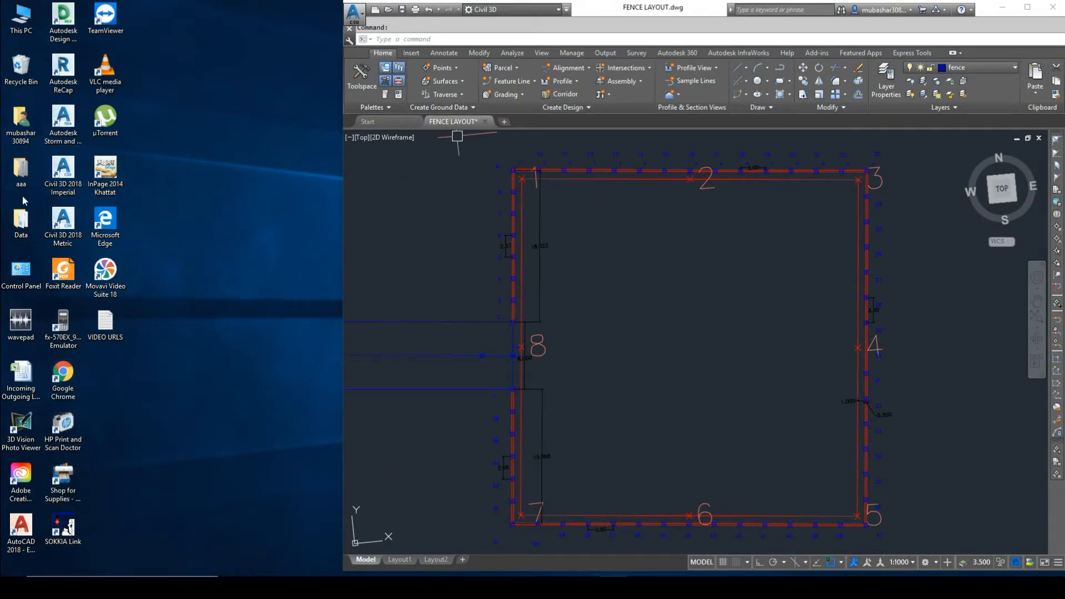
Open the Data folder from the desktop and launch Topcon Link v.7.3 through a Windows search
double_click(21, 237)
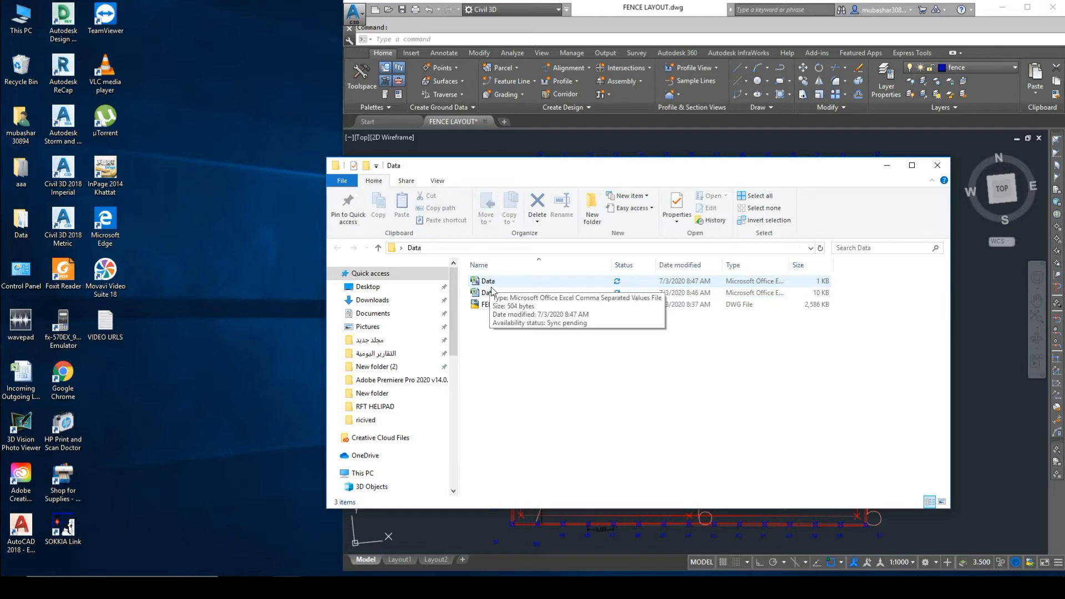
click(230, 265)
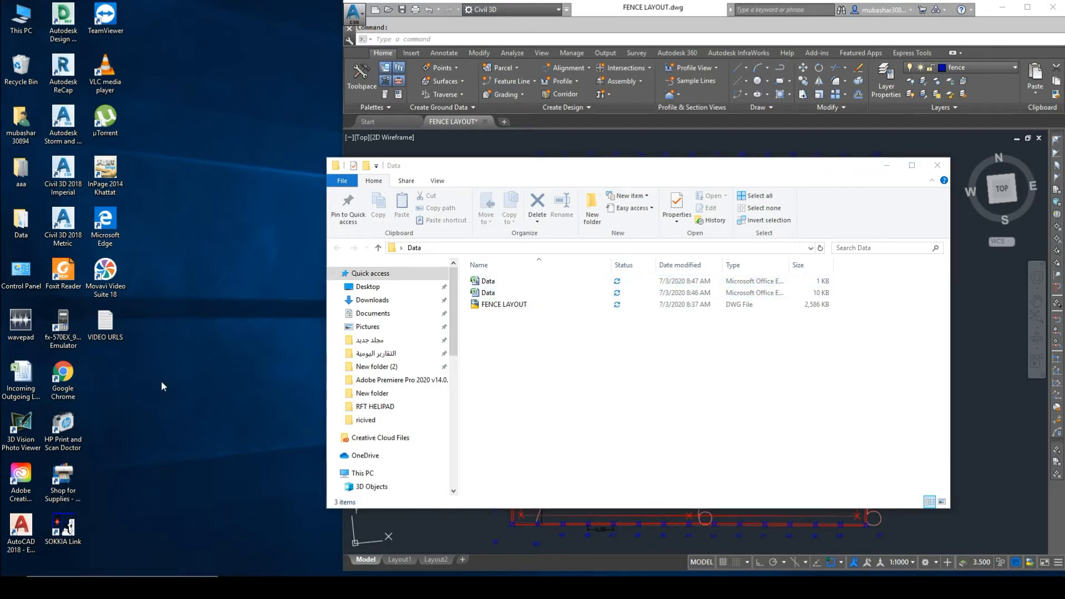
click(81, 582)
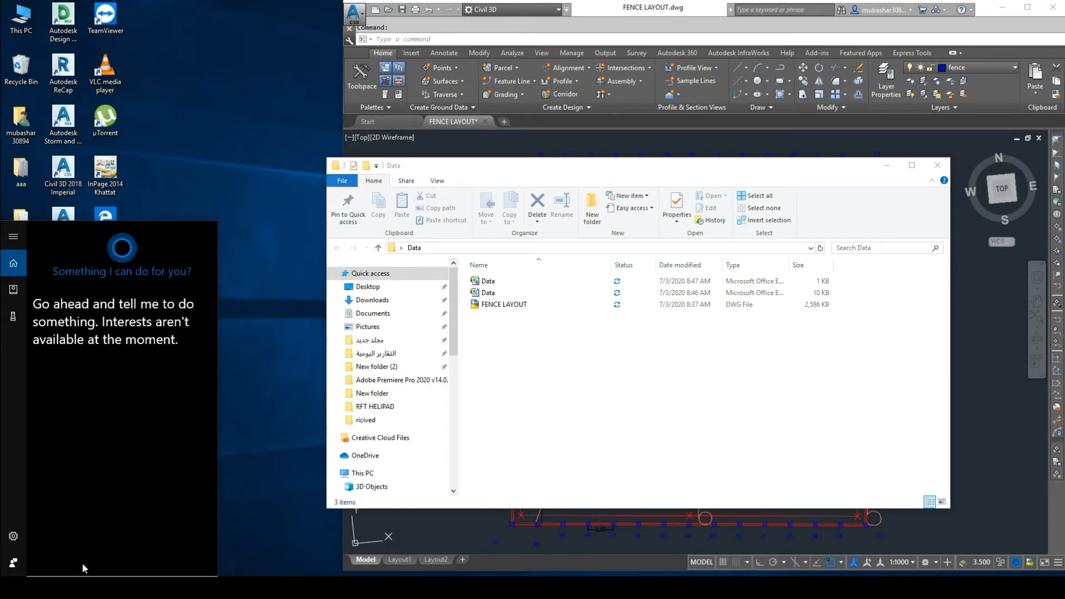
text(to)
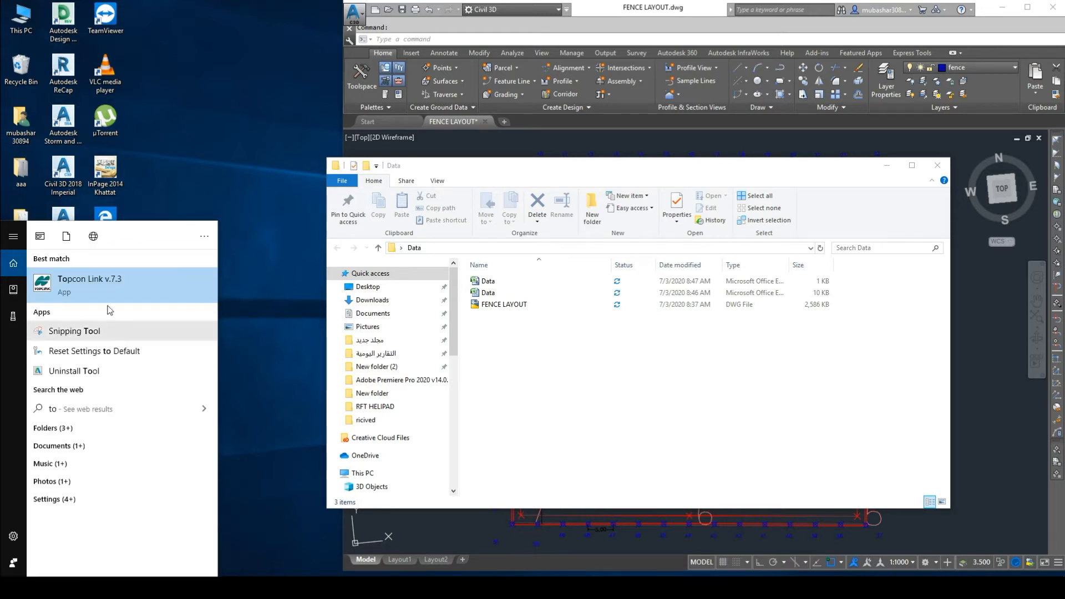
click(83, 285)
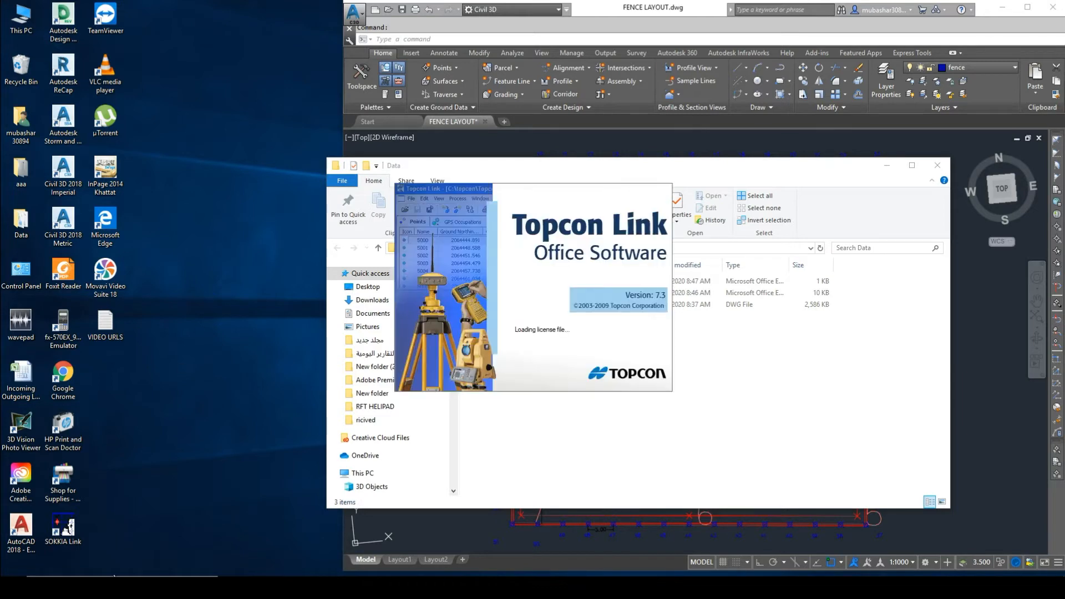
Minimize Civil 3D and load the Data CSV file from the Data folder into Topcon Link
click(1032, 10)
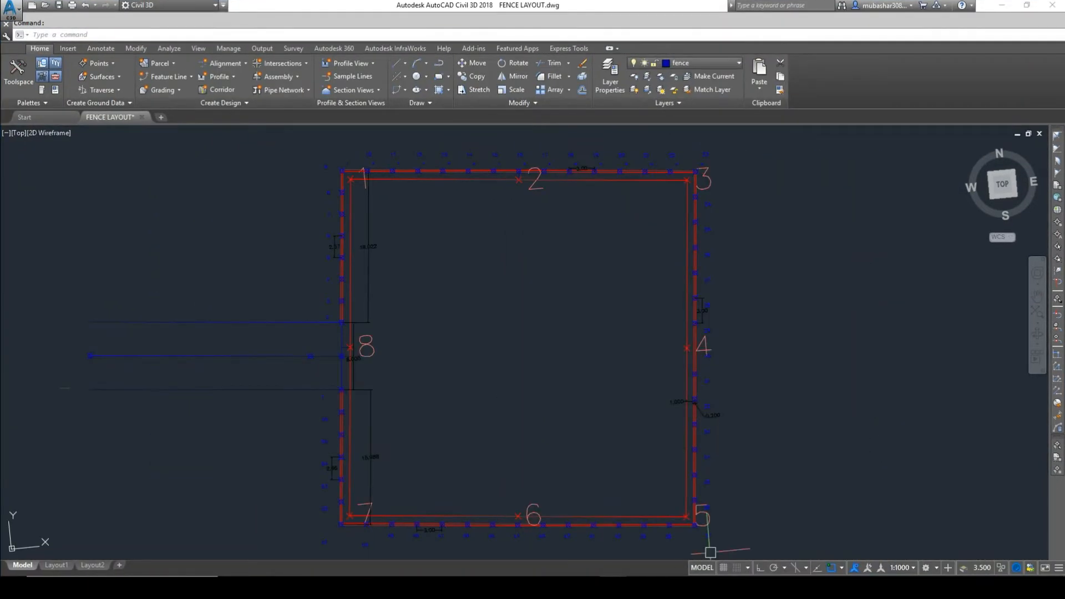
click(1000, 5)
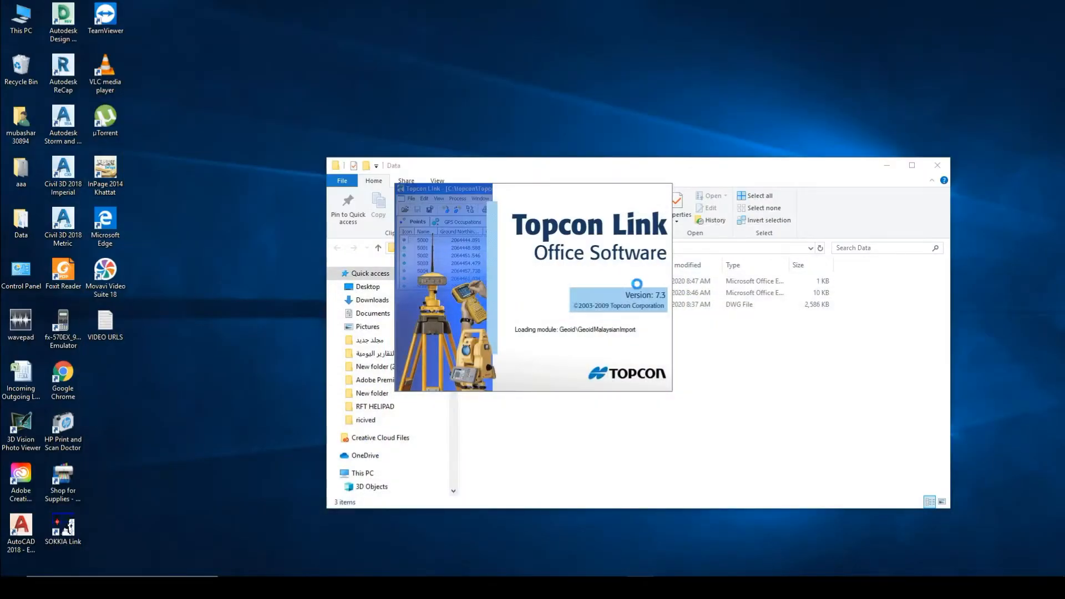
click(936, 166)
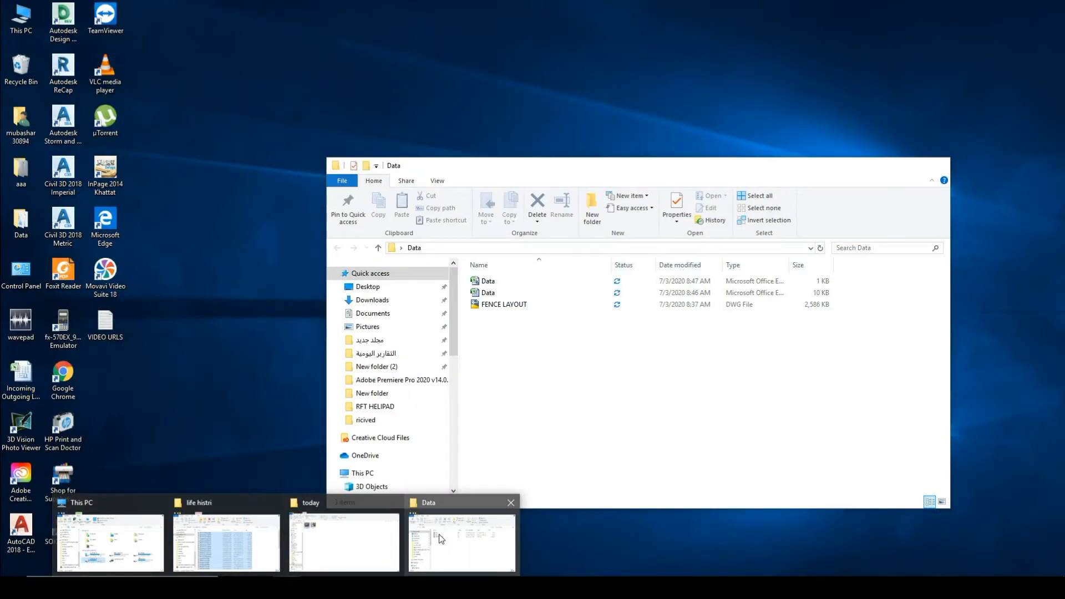
click(438, 535)
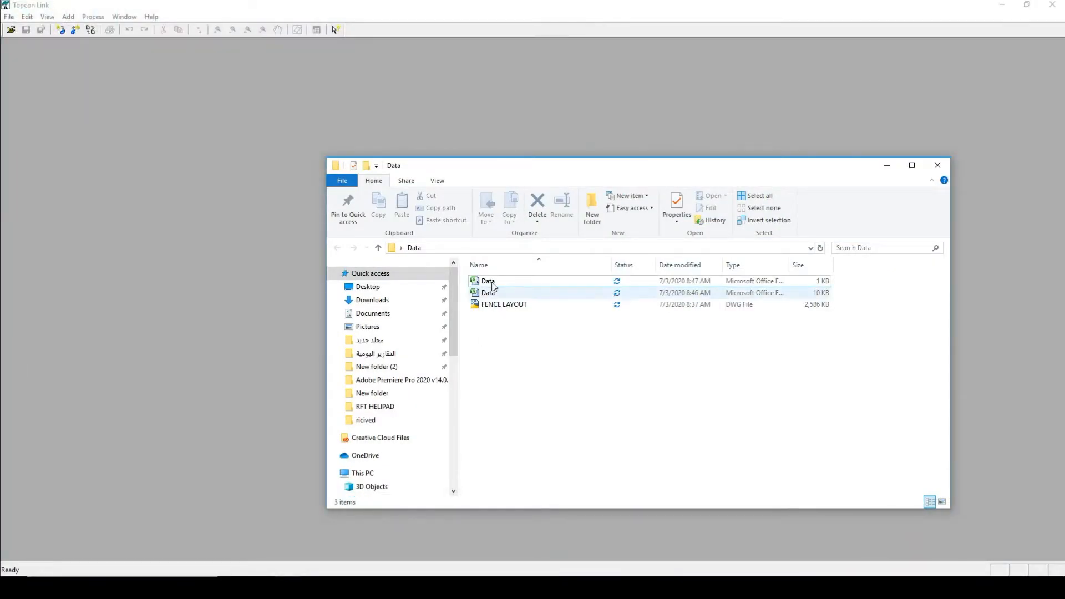
click(488, 281)
drag(480, 287, 604, 449)
drag(479, 335, 478, 335)
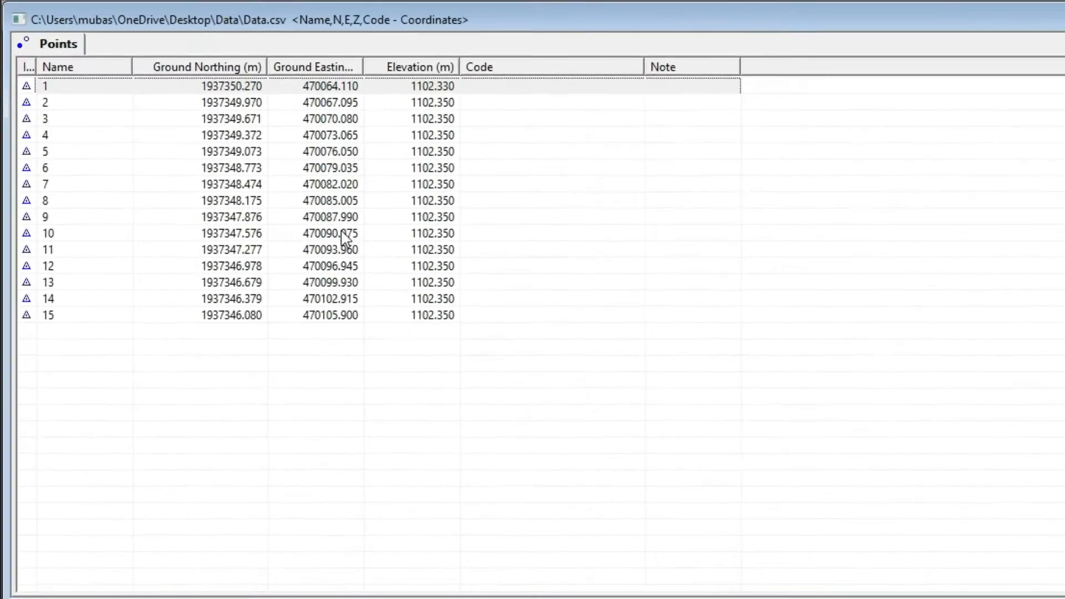
Check the ground northing, ground easting and elevation columns of the imported points
click(222, 103)
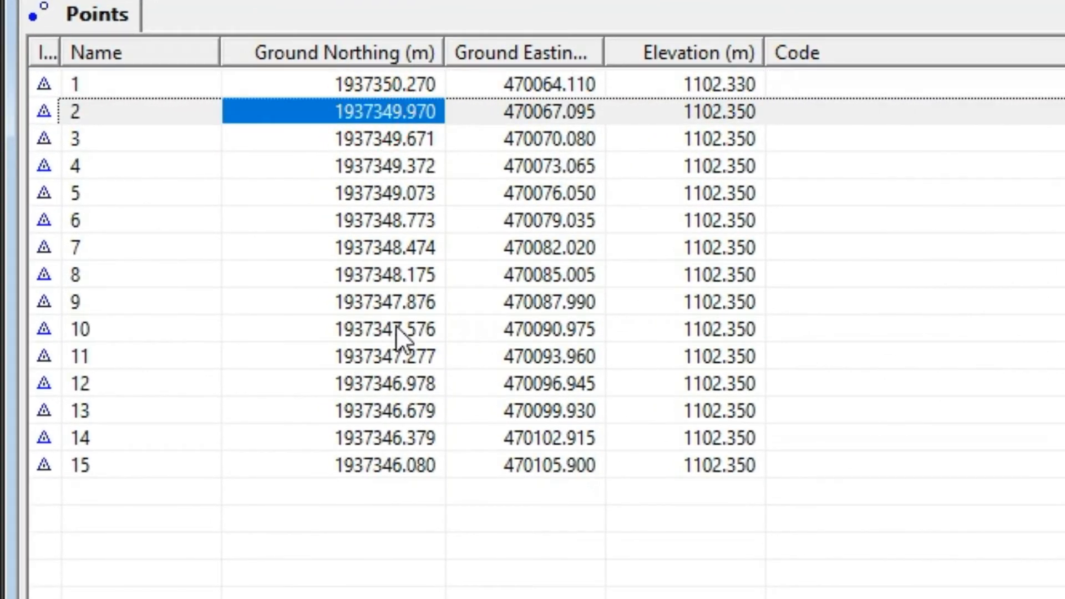
click(511, 61)
click(701, 34)
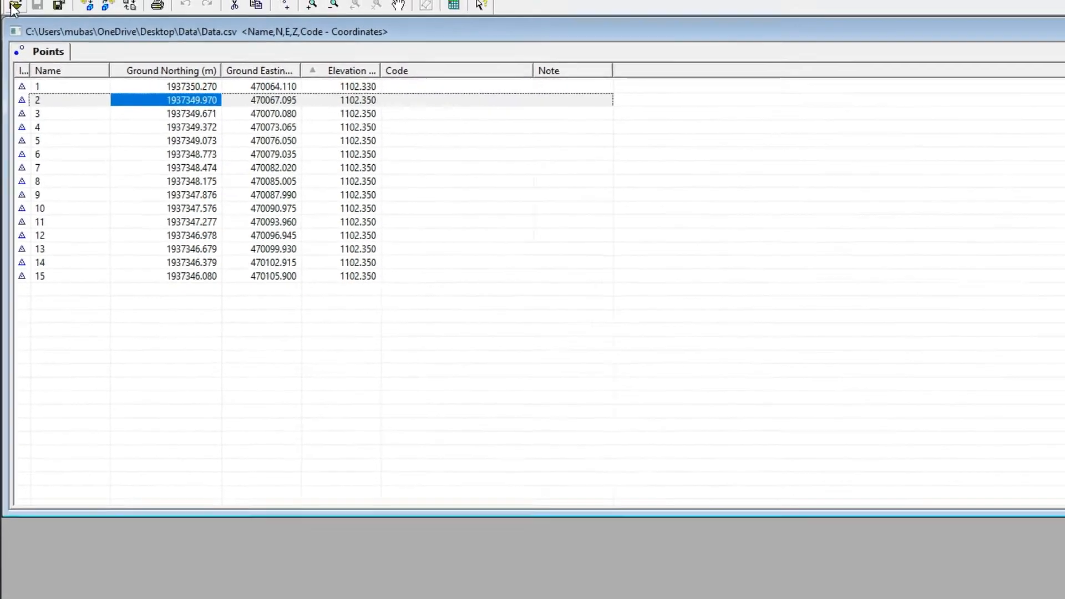
Start saving the points as a new file in the Sokkia SDR - Coordinates (*.sdr) format
click(9, 17)
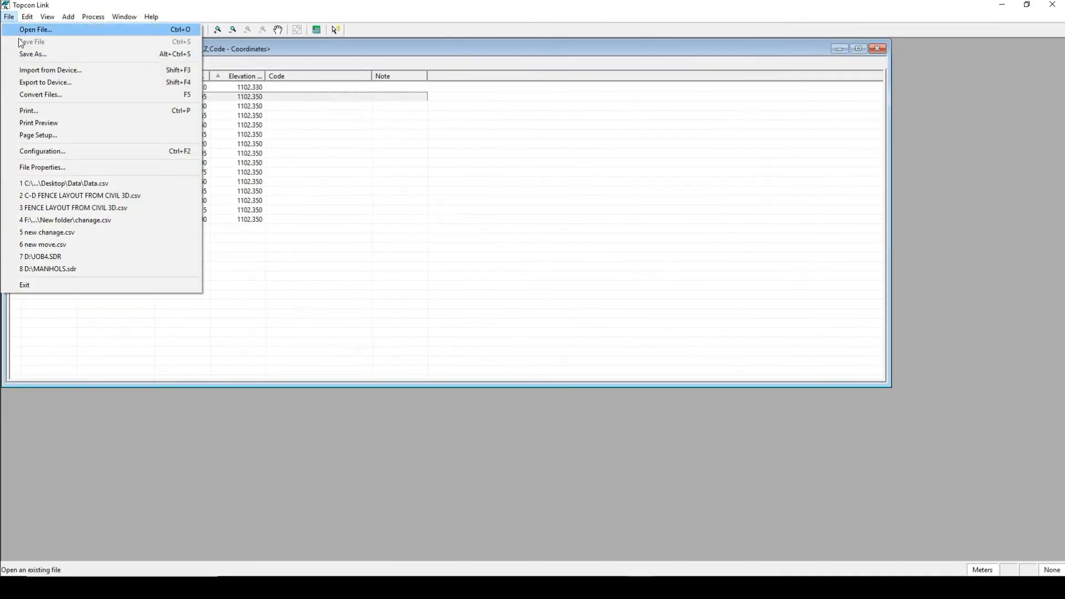
click(33, 28)
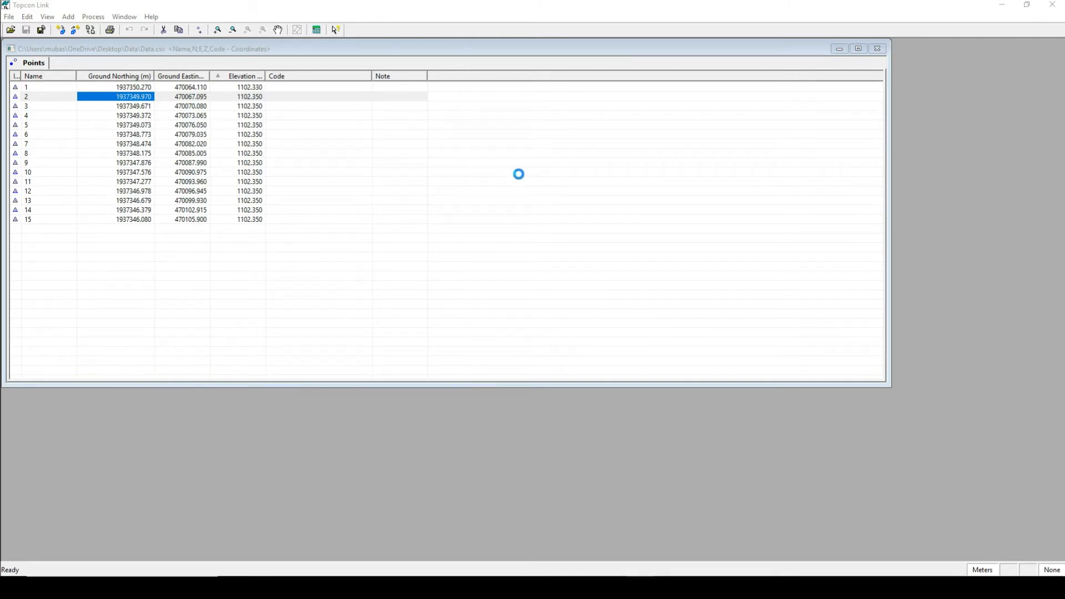
click(709, 290)
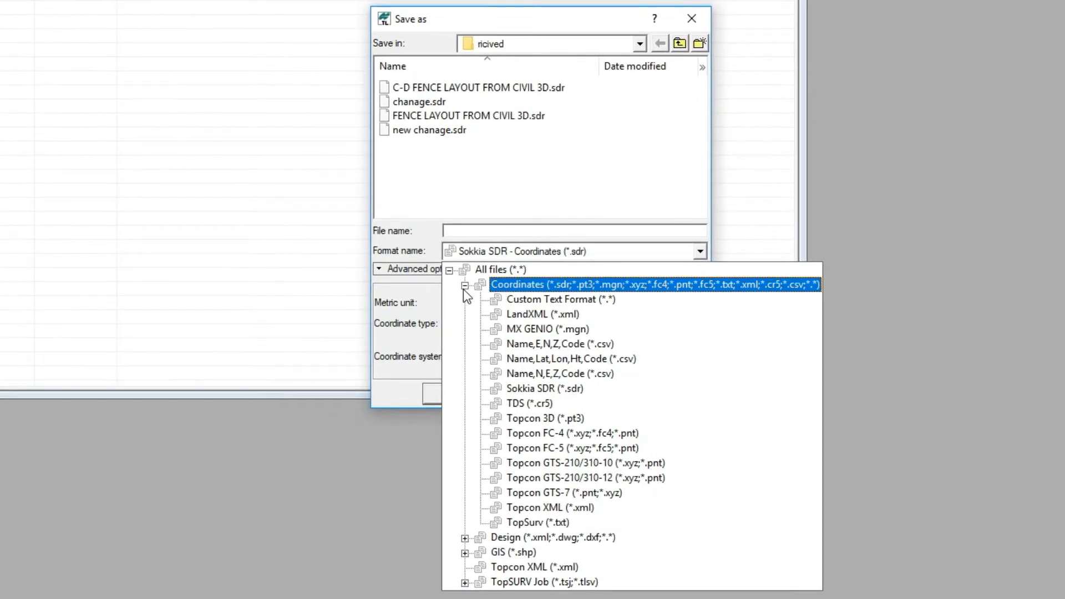
click(561, 298)
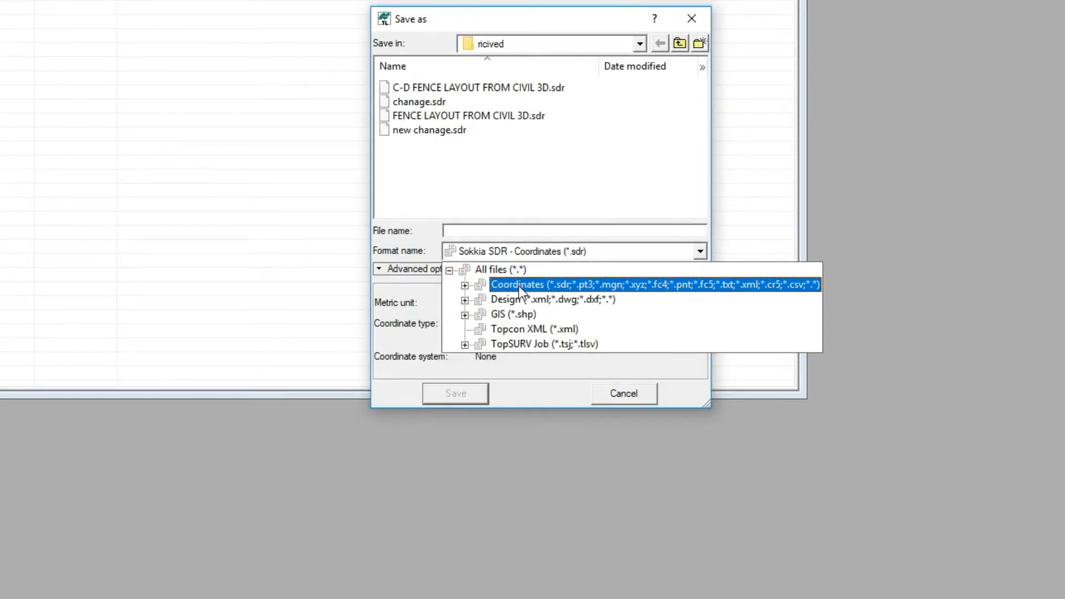
click(465, 285)
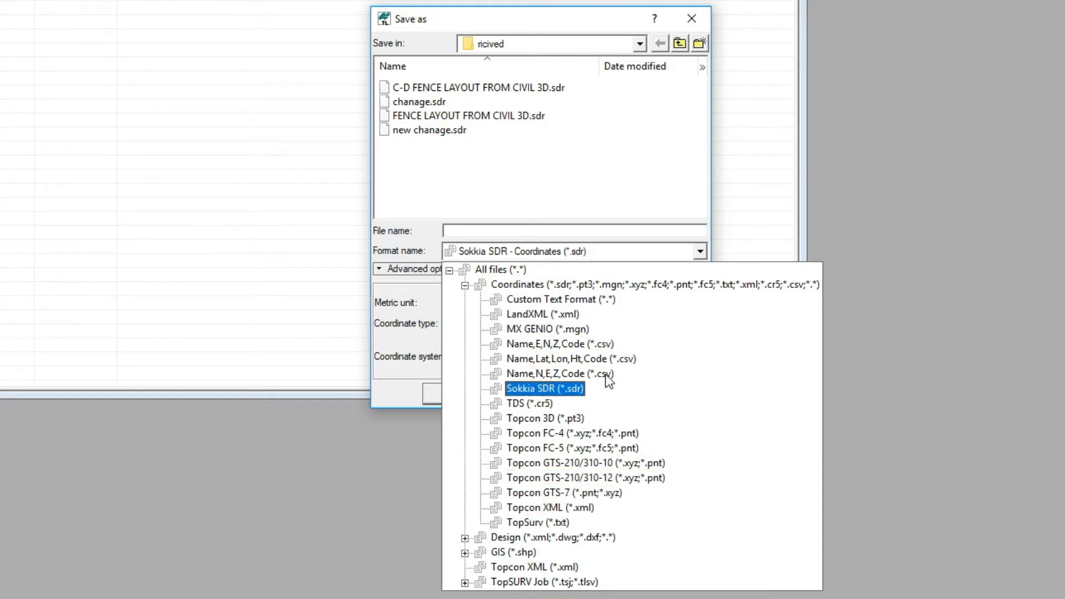
click(527, 395)
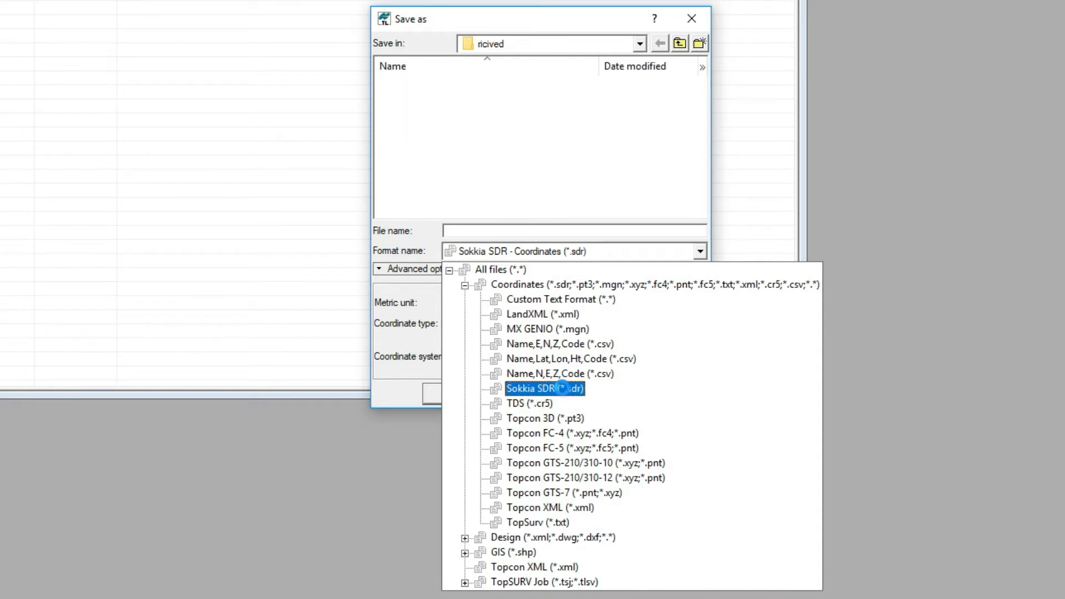
click(561, 388)
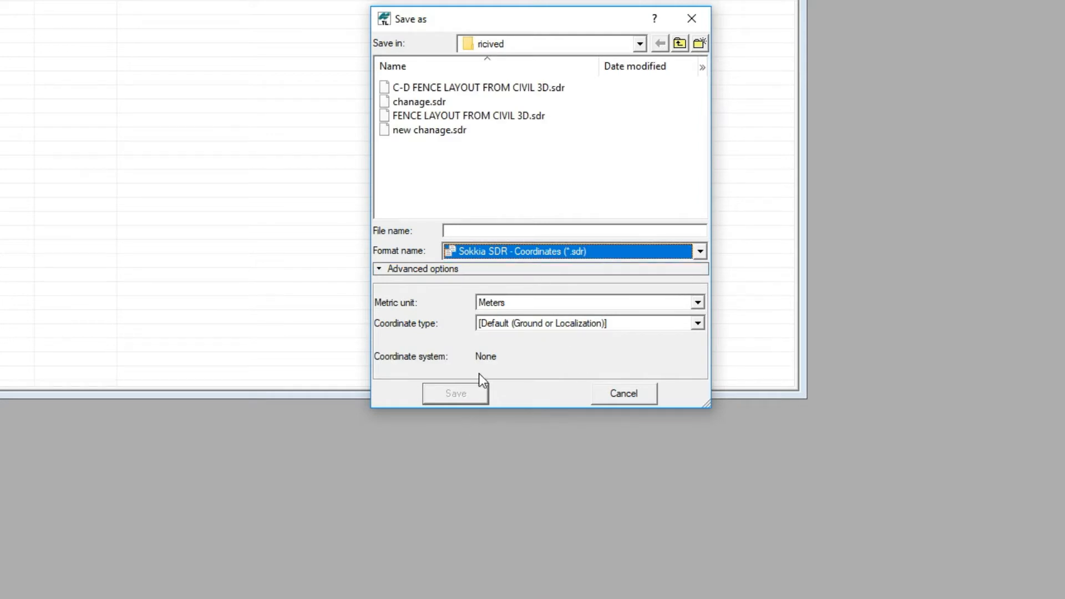
Set the save location of the SDR file to the Data folder on the Desktop
click(510, 233)
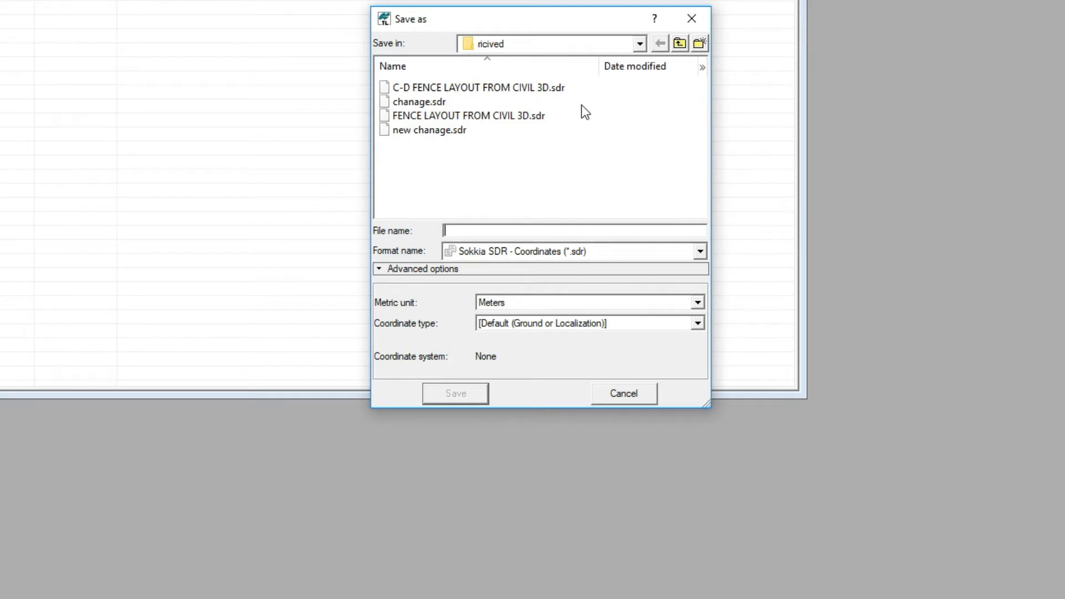
click(643, 45)
scroll(582, 86, up, 1)
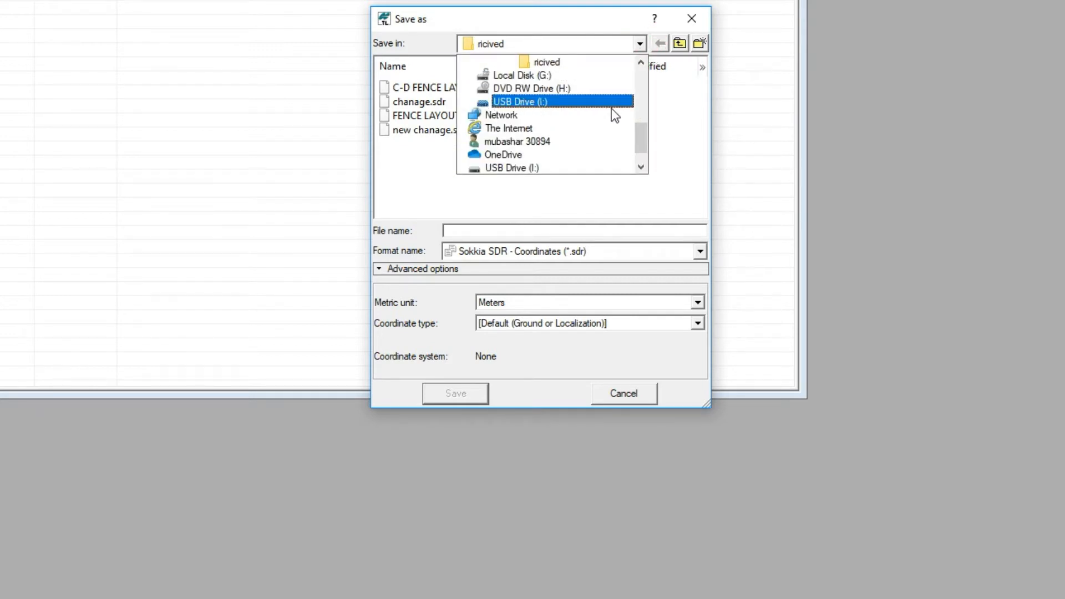
scroll(611, 108, up, 3)
scroll(526, 125, down, 2)
scroll(526, 125, up, 2)
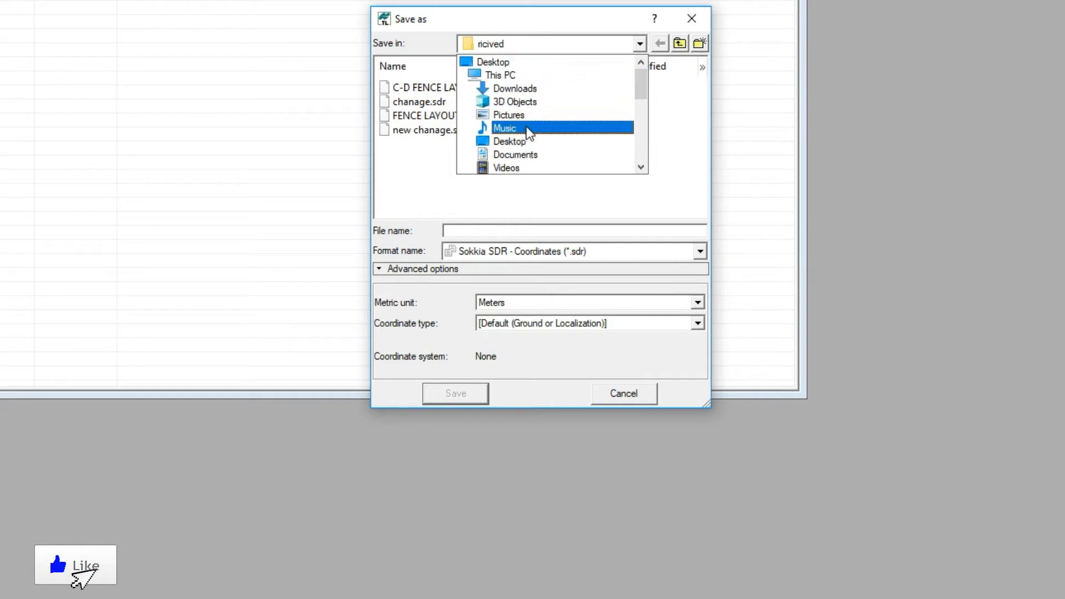
click(498, 60)
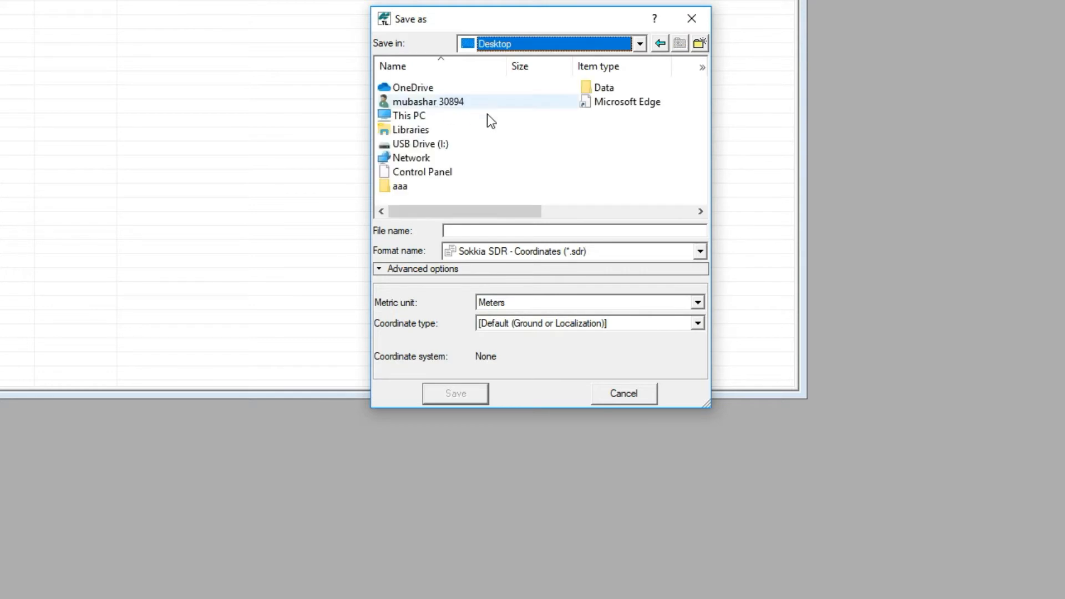
double_click(596, 88)
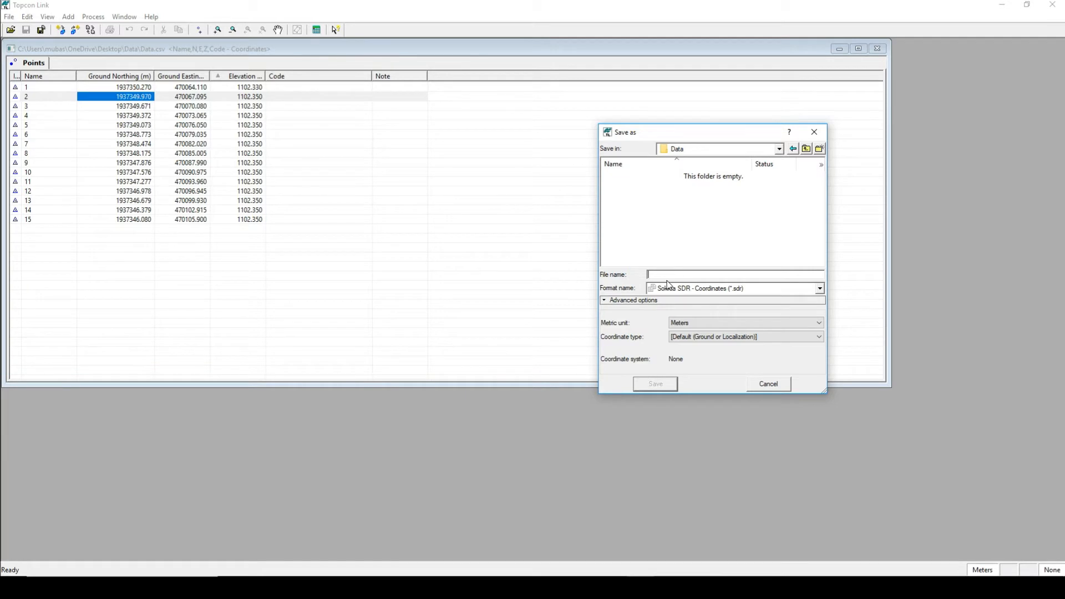
Enter the surveyor's first name as the SDR file name and save the file
text(mubas)
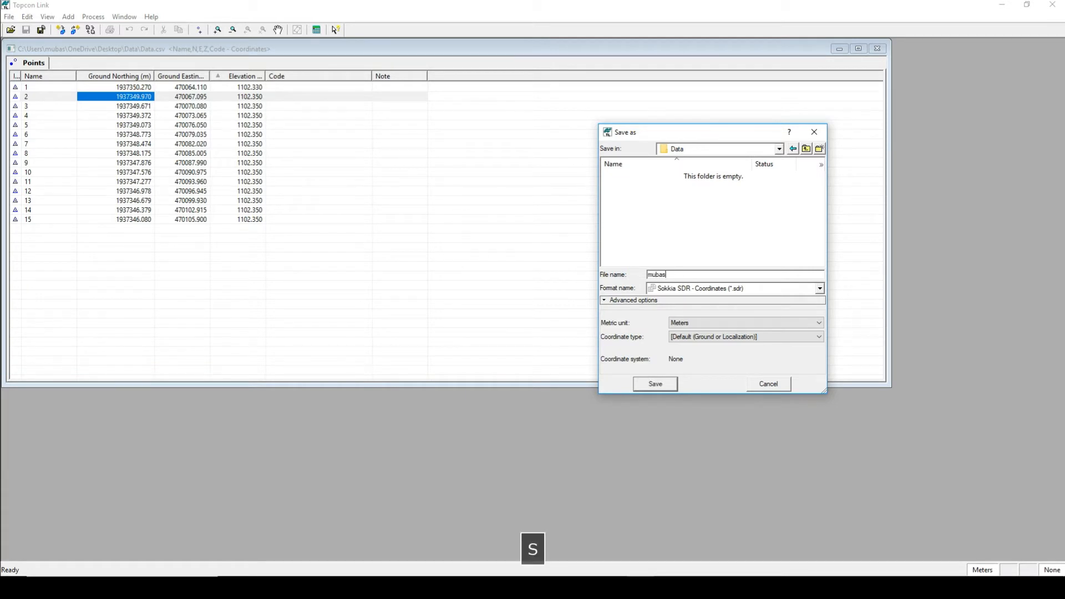
text(ahr)
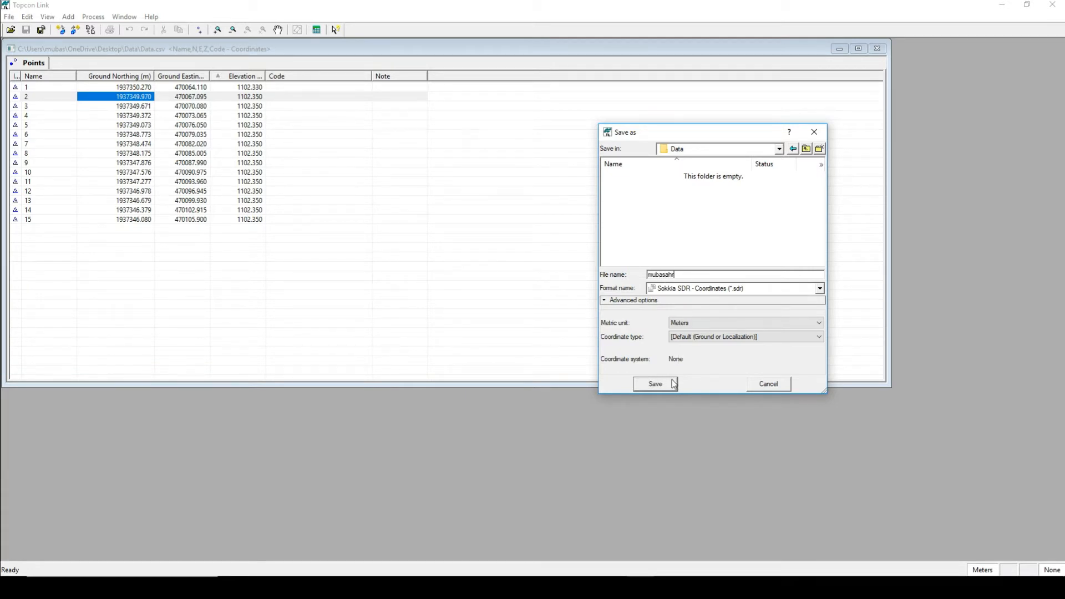
click(672, 384)
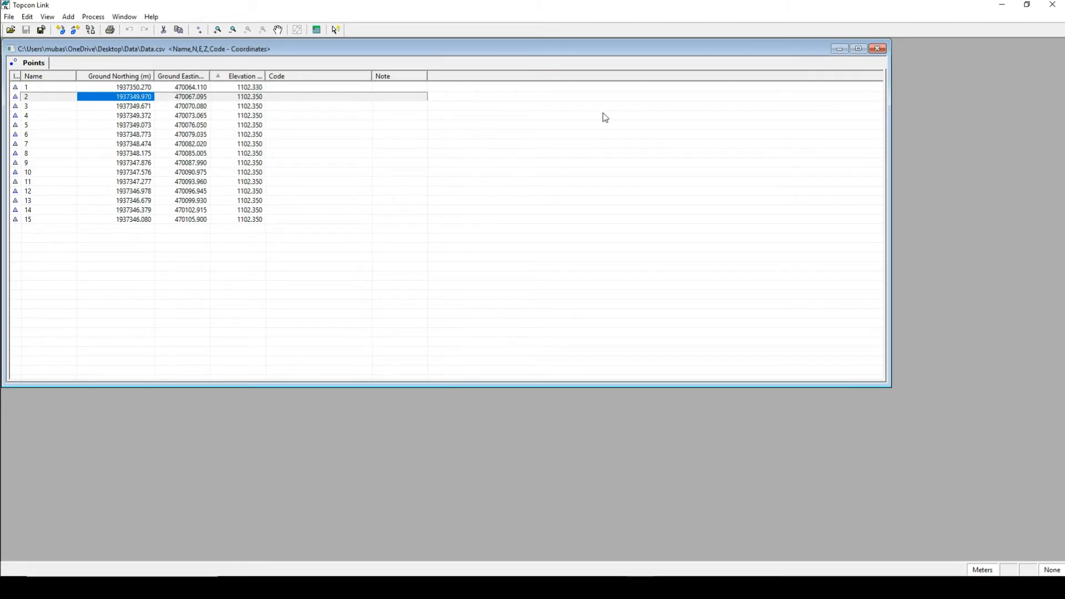
Check the Data folder for the saved SDR file and minimize Topcon Link
mouse_move(307, 573)
click(438, 546)
click(523, 354)
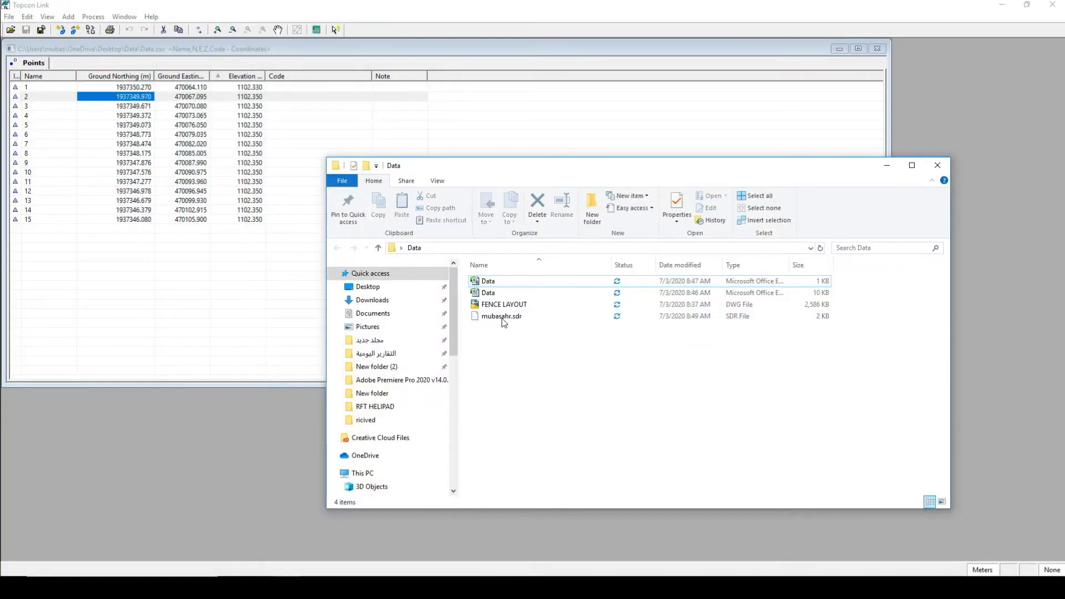
click(840, 49)
click(839, 49)
click(995, 8)
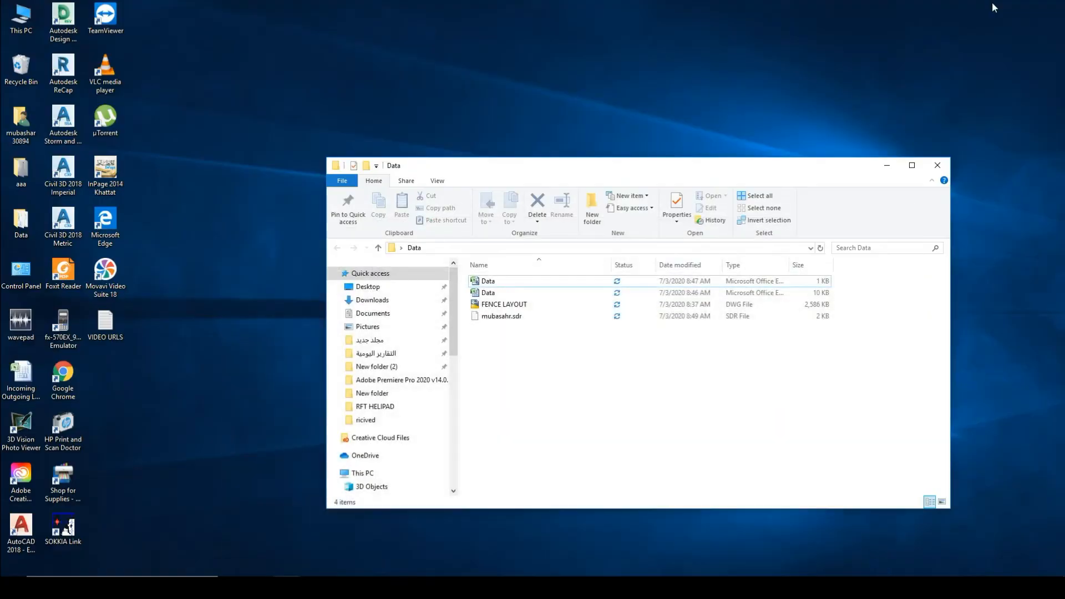
Launch SOKKIA Link from the desktop and open the SAMPLE project
click(62, 536)
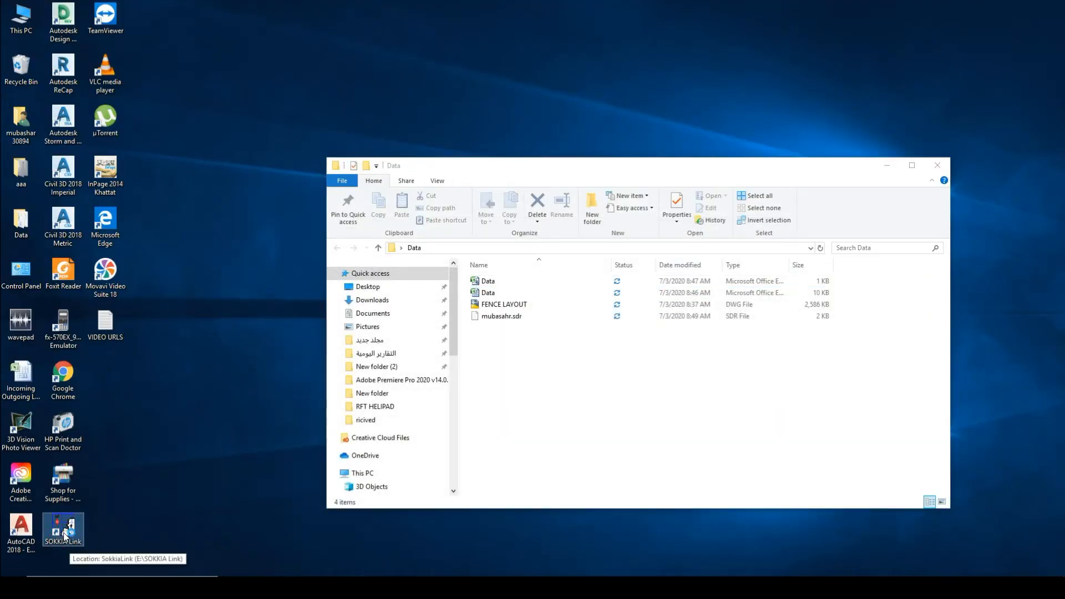
double_click(68, 536)
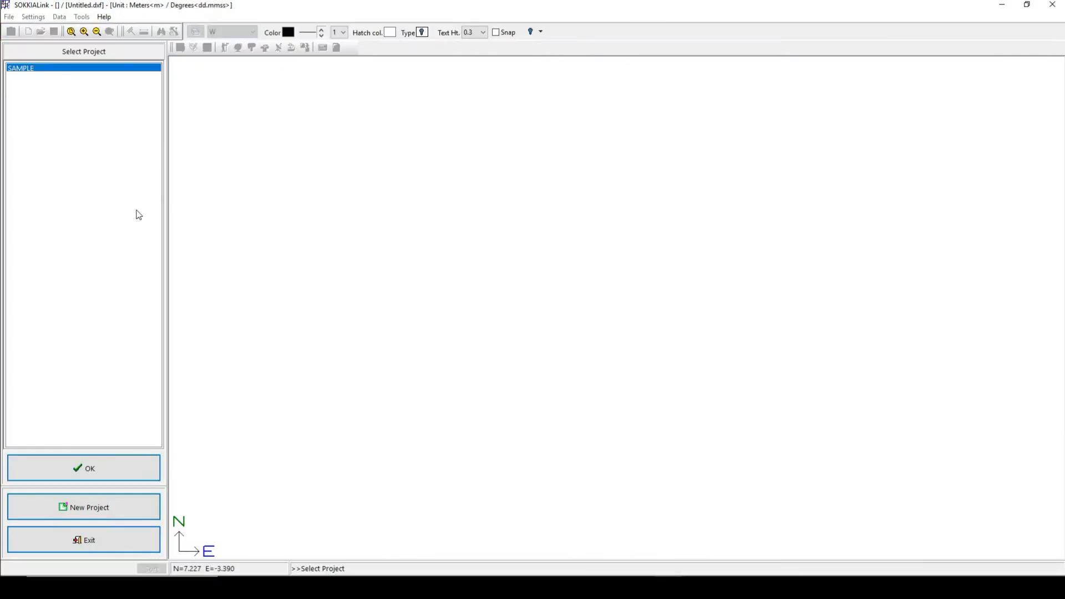
click(66, 472)
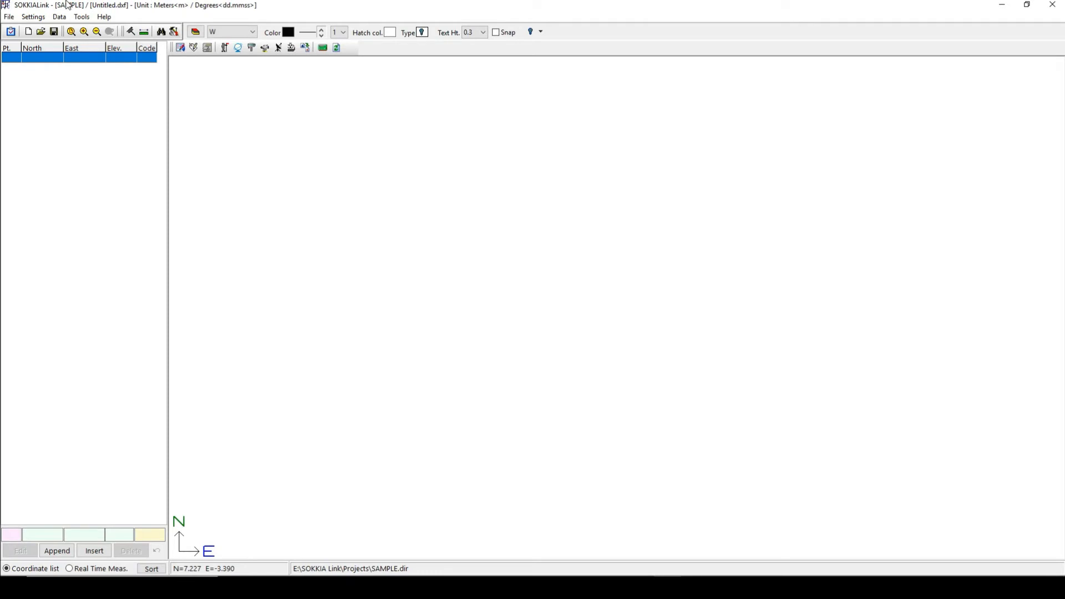
Open the Total Station field book and keep SDR20/SDR33 as the data format
click(76, 18)
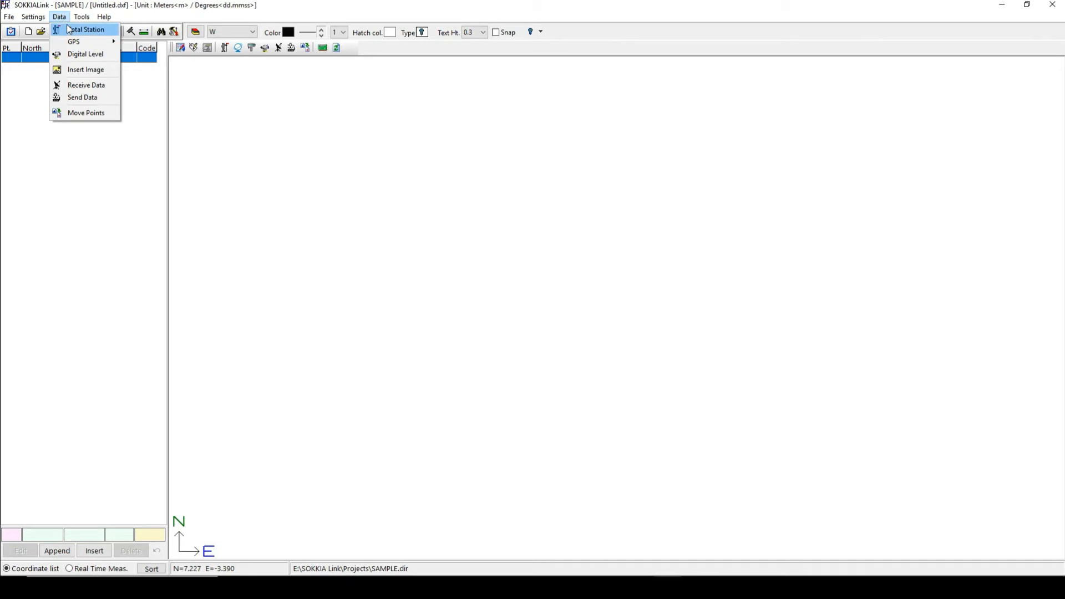
click(71, 31)
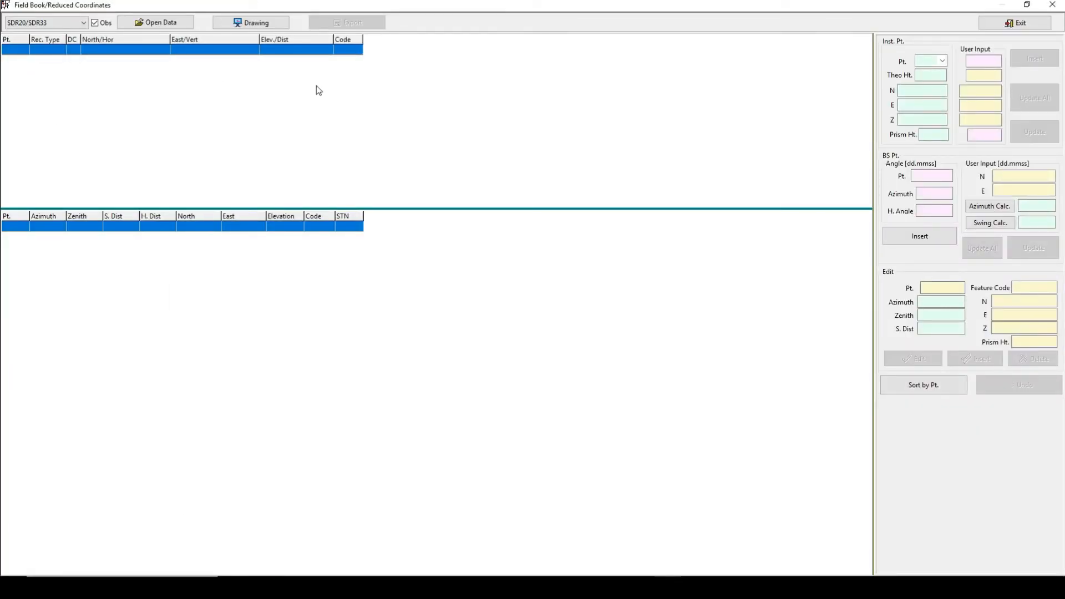
click(69, 26)
click(20, 34)
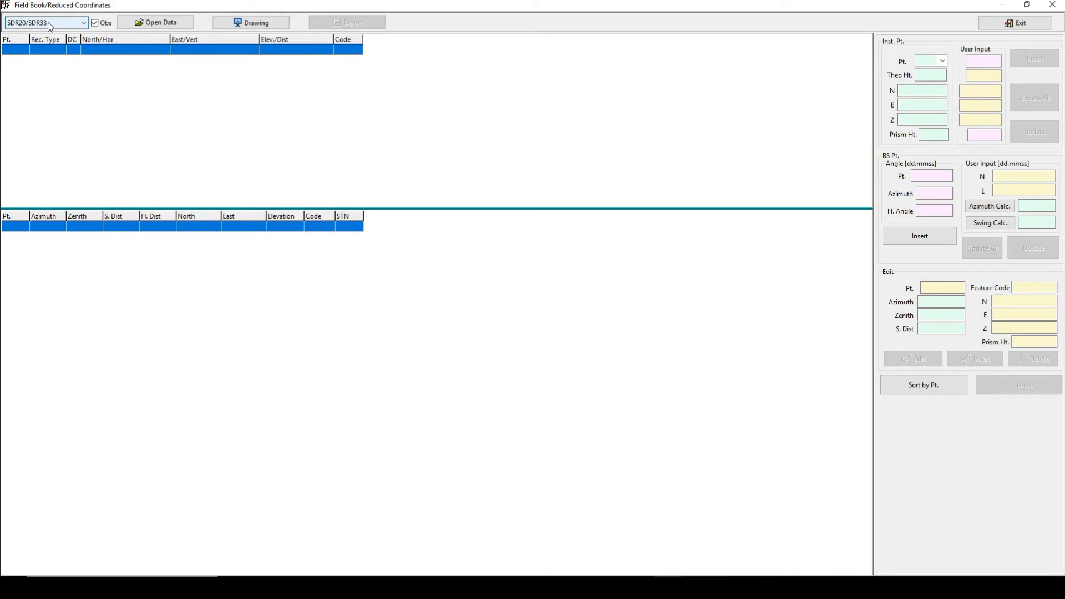
Load the converted SDR file from the Data folder on the Desktop into the field book
click(154, 23)
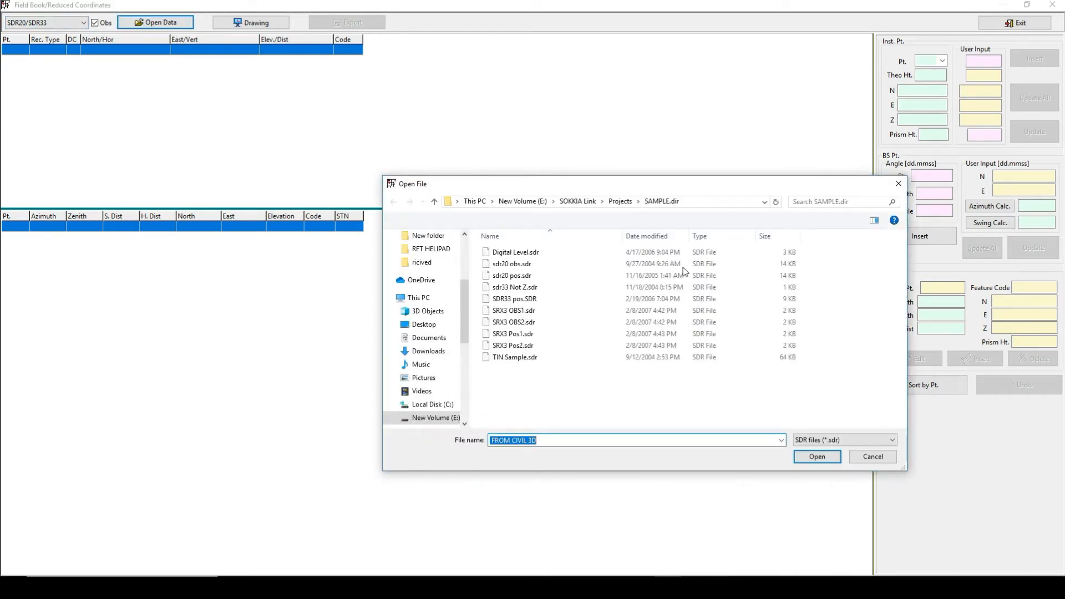
scroll(426, 275, up, 3)
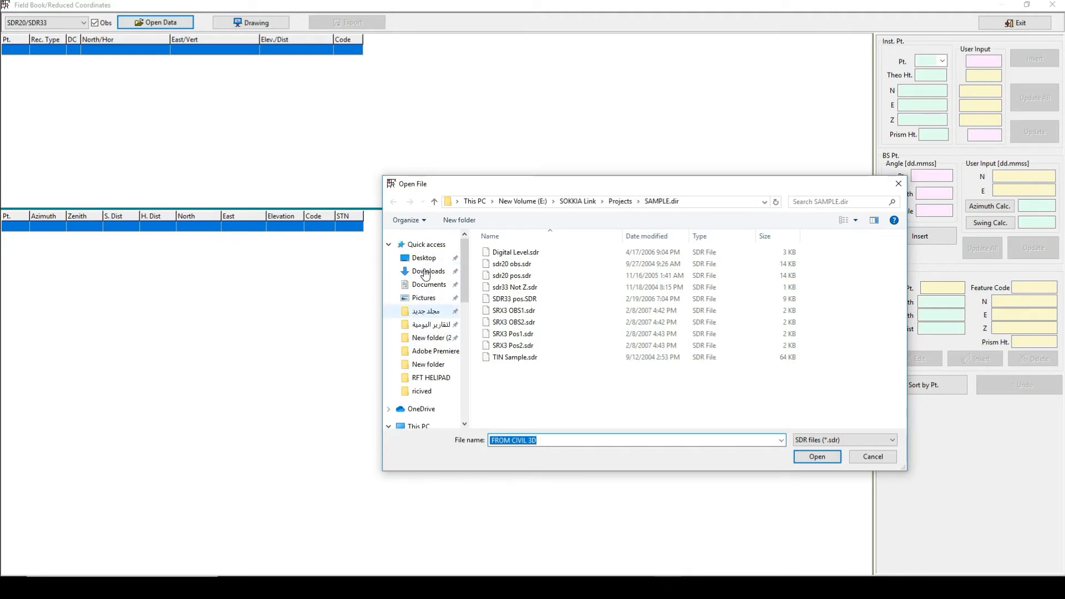
click(423, 257)
click(495, 265)
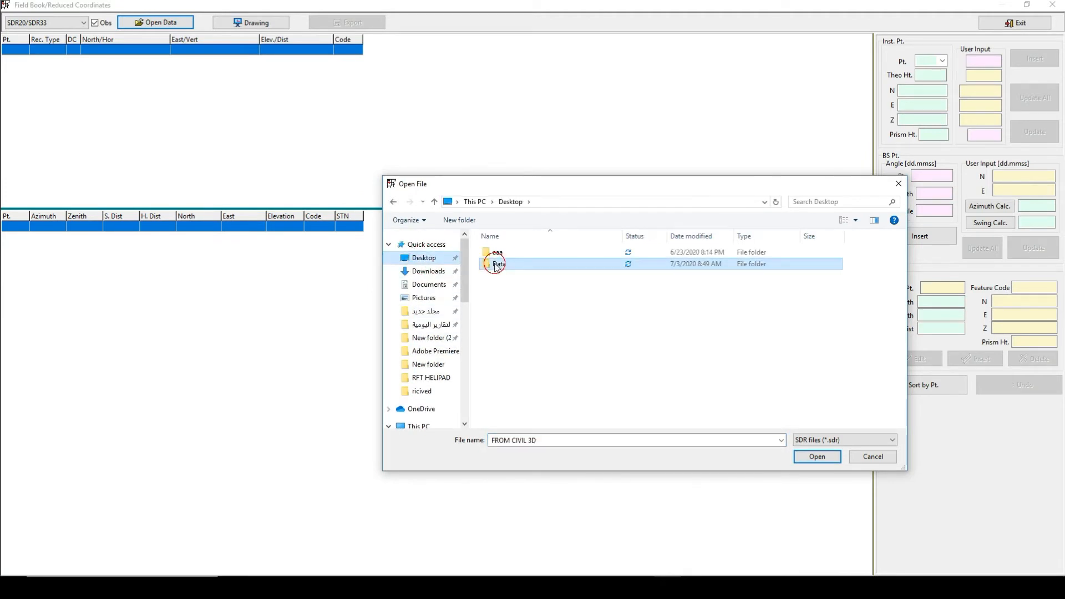
double_click(495, 265)
click(506, 254)
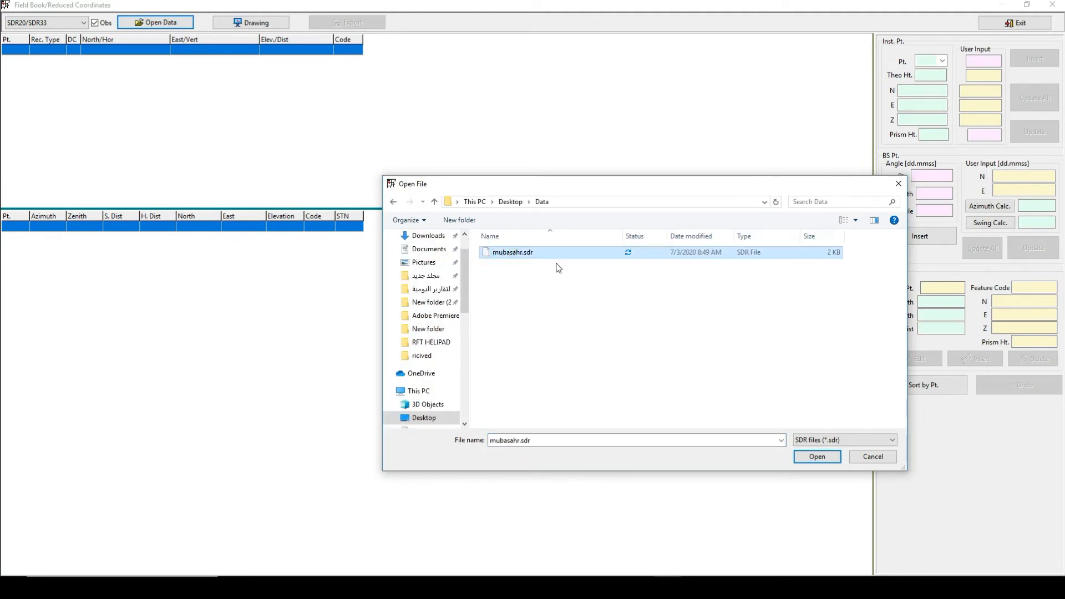
click(816, 457)
click(557, 303)
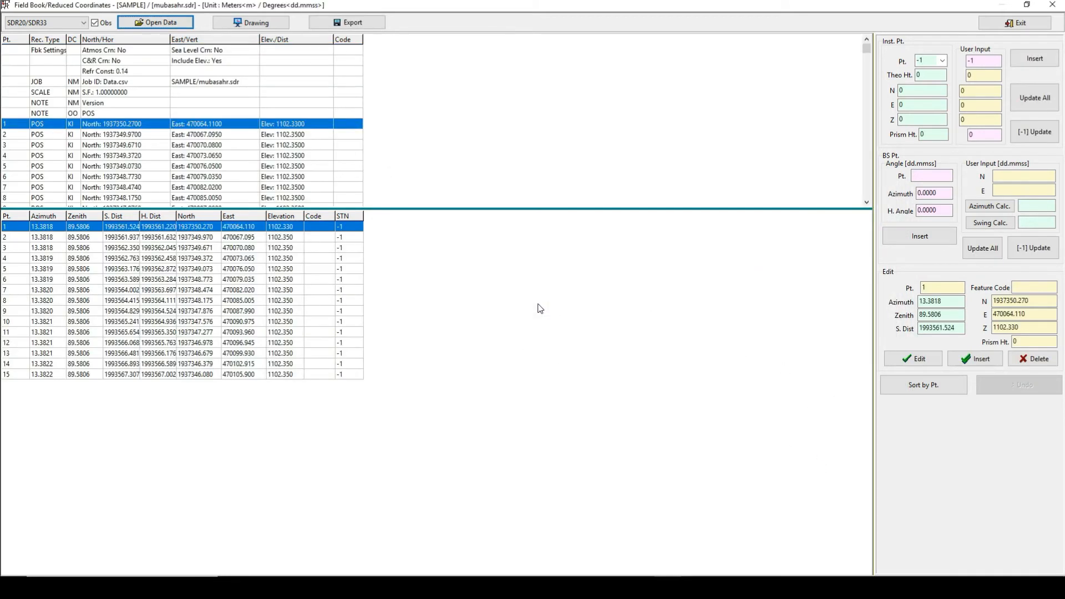
Export the field book as an SDR file of type SDR33 Field Book to the root of USB Drive (I:), keeping the file name
click(351, 23)
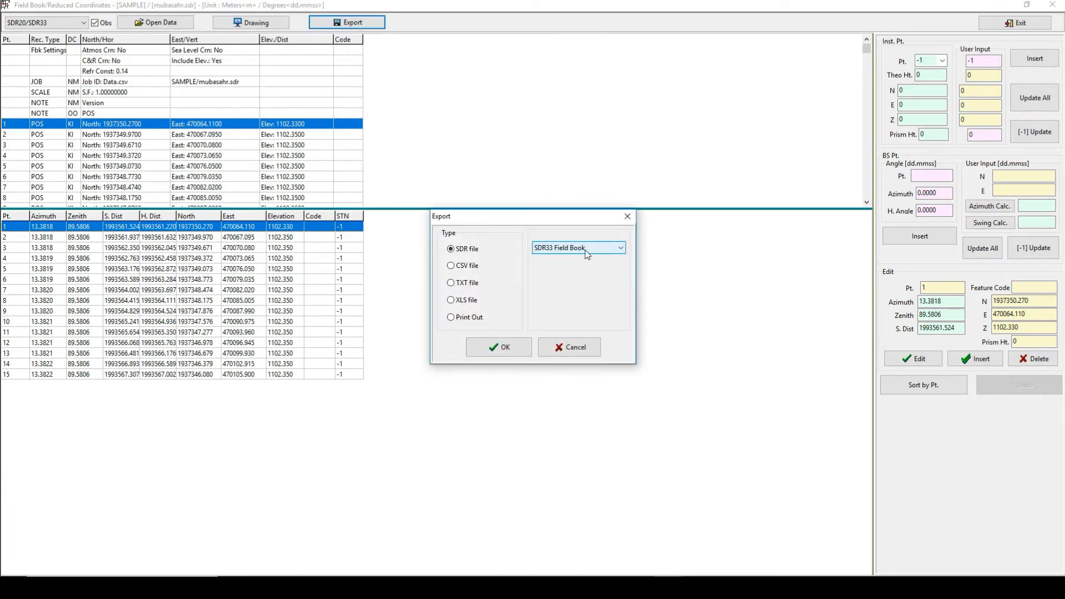
click(500, 348)
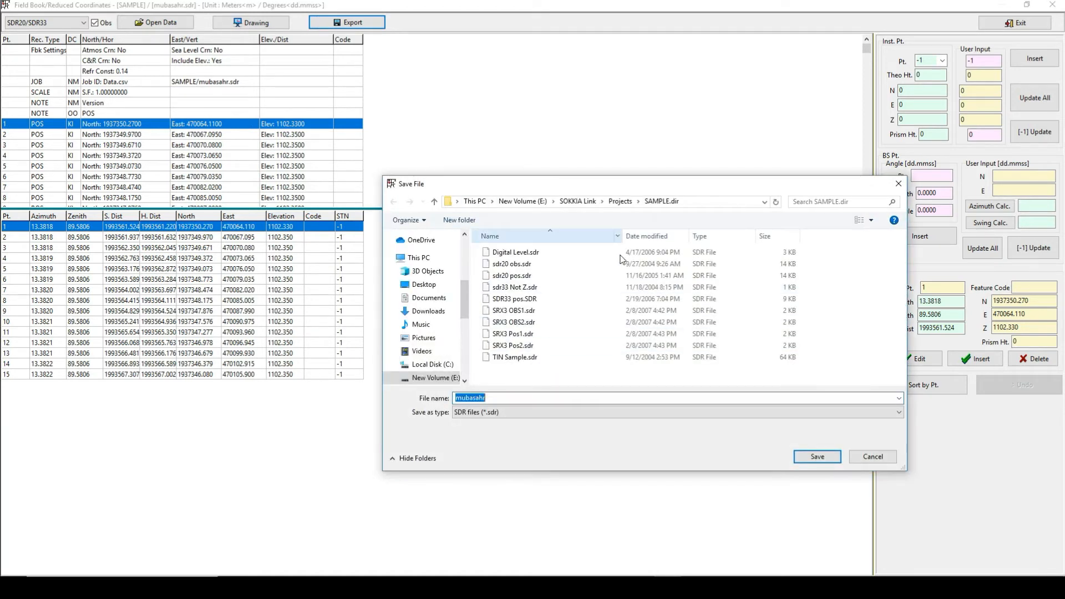
scroll(456, 348, down, 3)
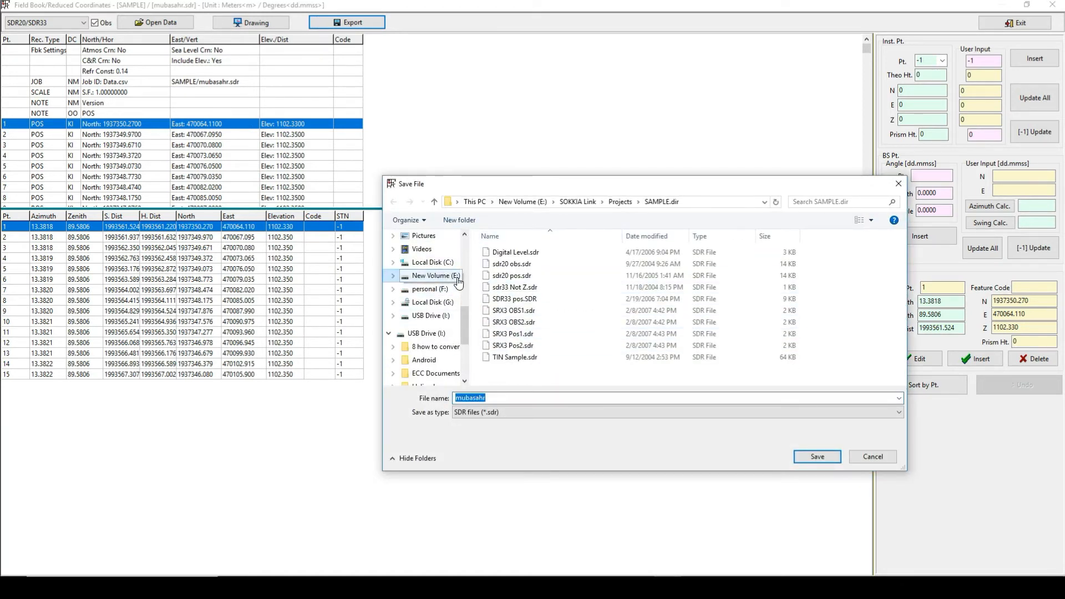
scroll(454, 277, up, 2)
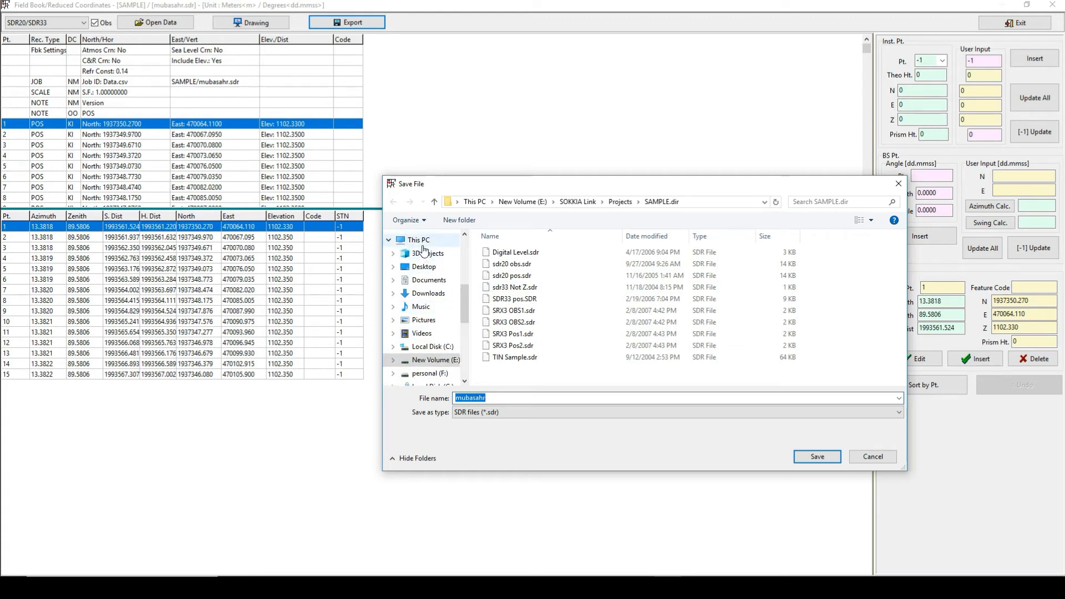
click(420, 240)
drag(465, 309, 466, 331)
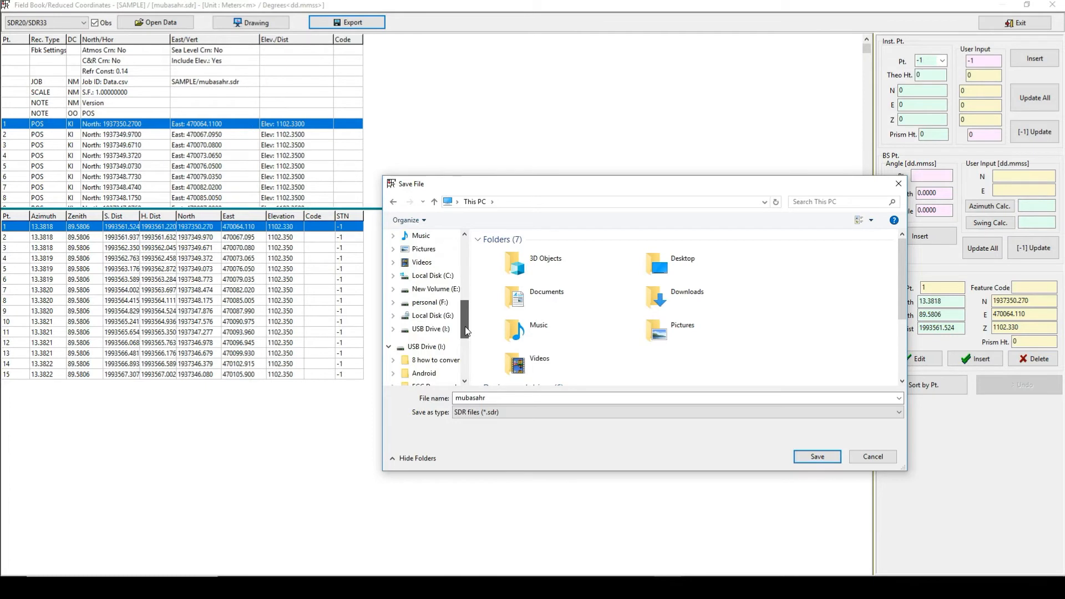
click(425, 347)
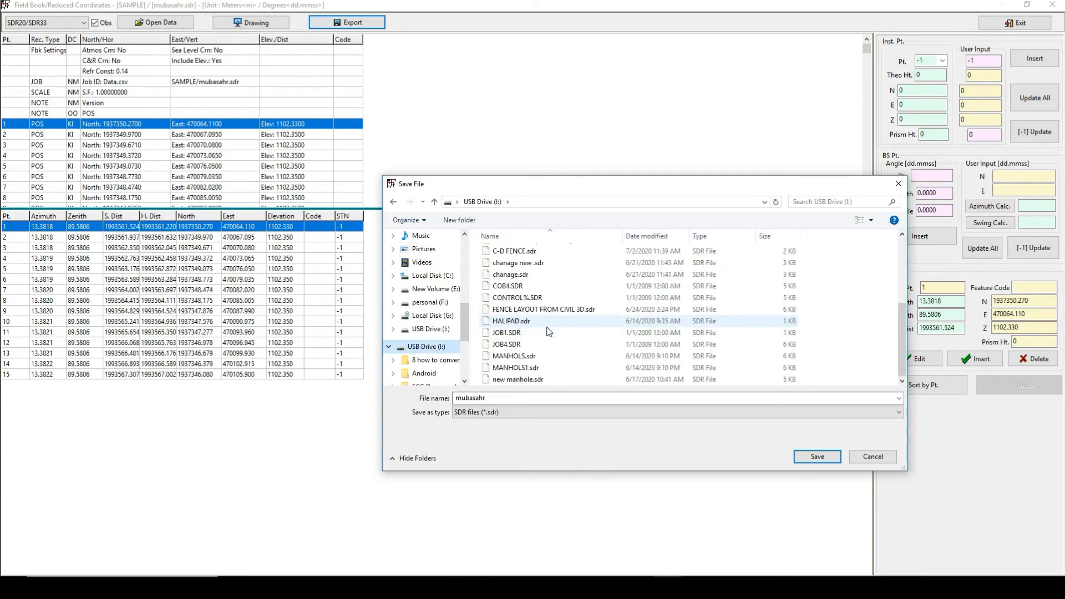
double_click(543, 398)
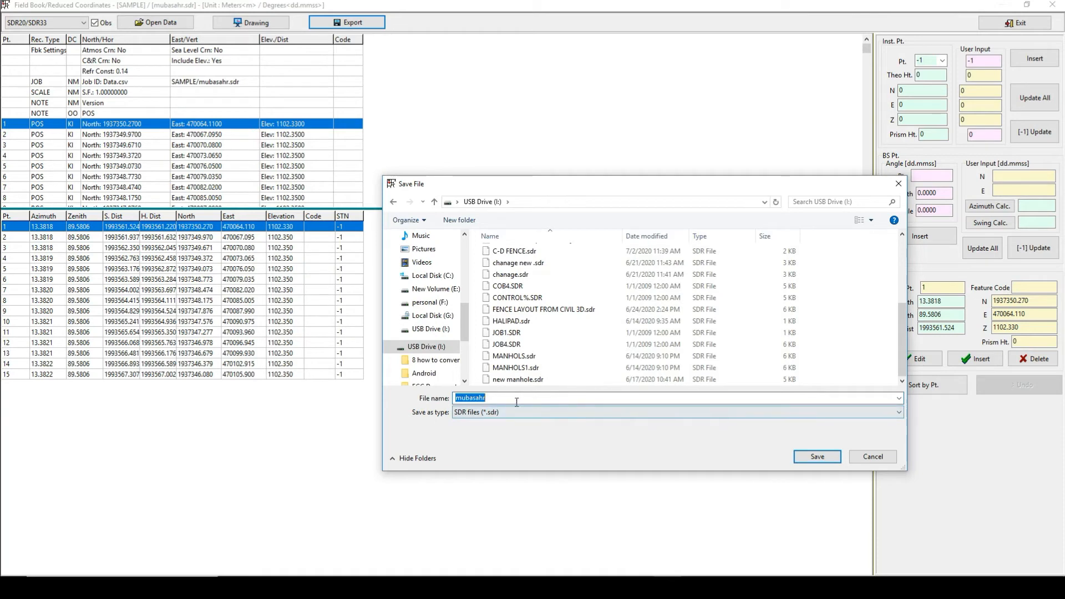
click(834, 460)
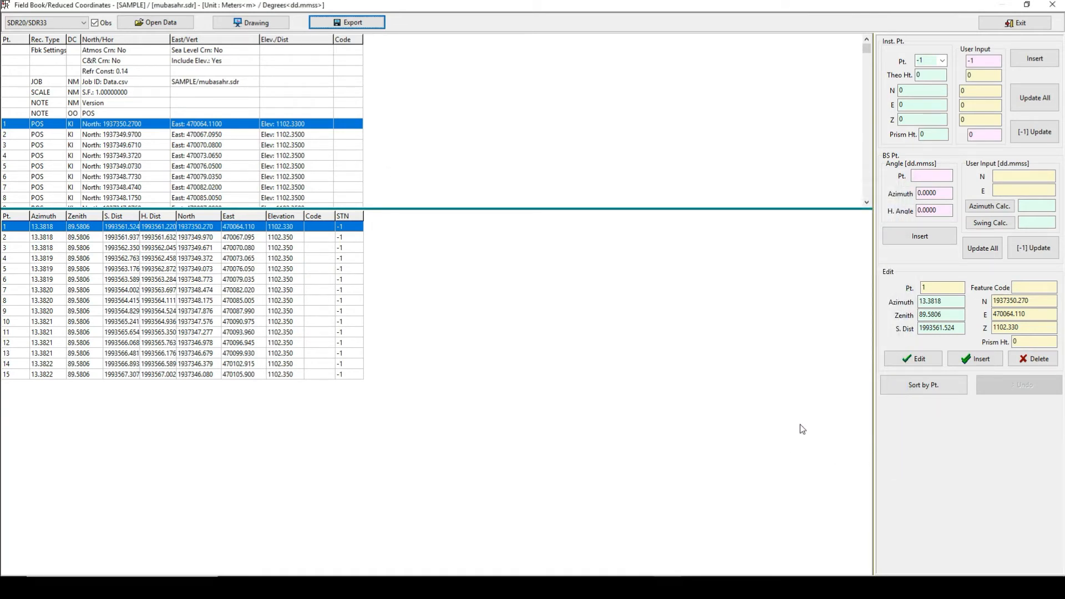
Switch to the File Explorer window of USB Drive (I:), locate the exported SDR file and maximize the window
mouse_move(314, 588)
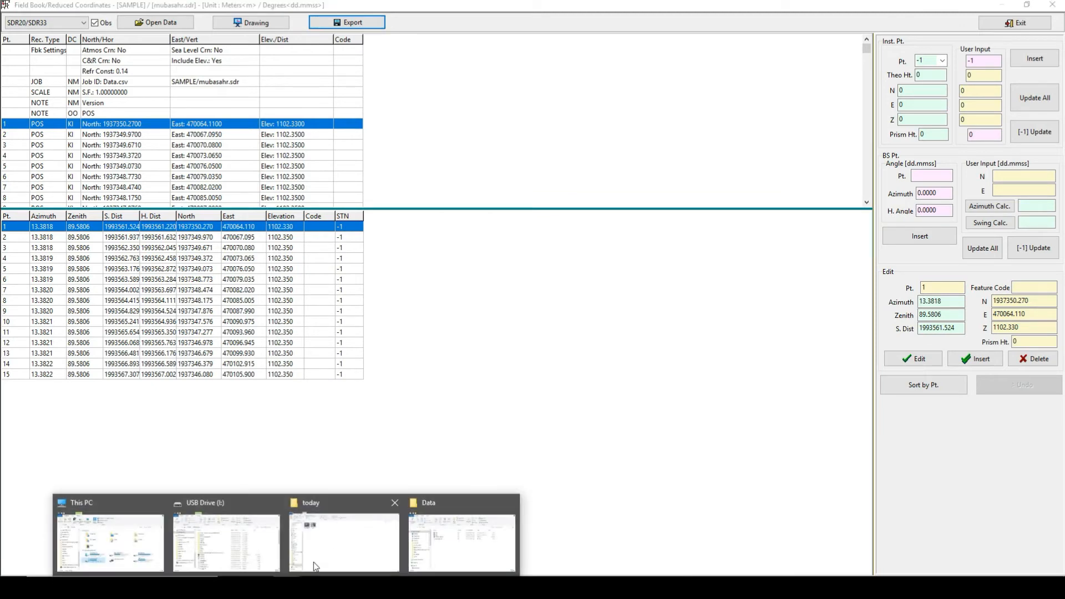
click(243, 528)
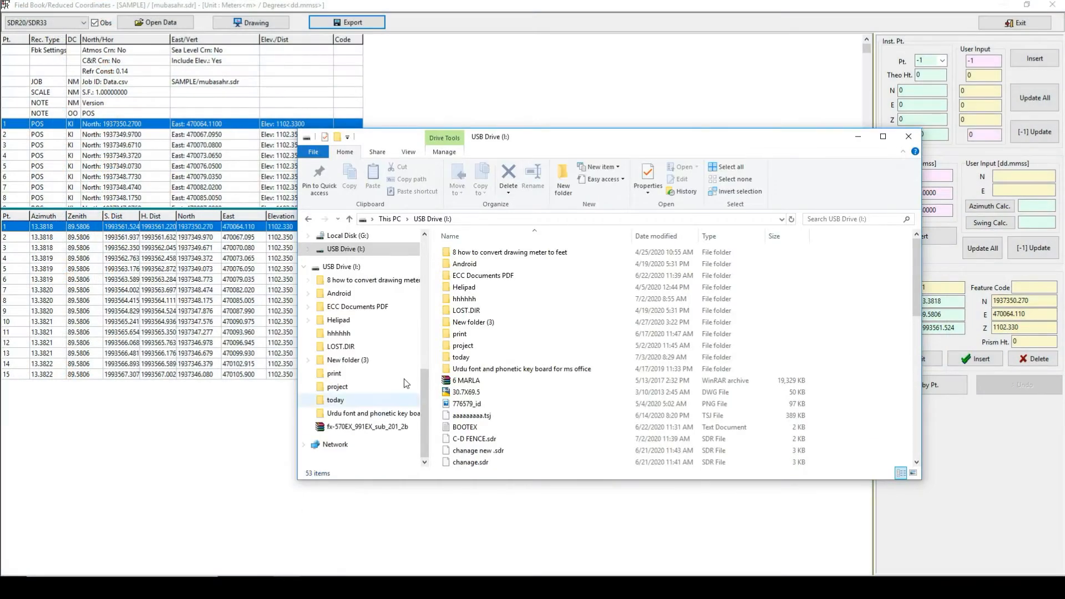
click(488, 369)
key(m)
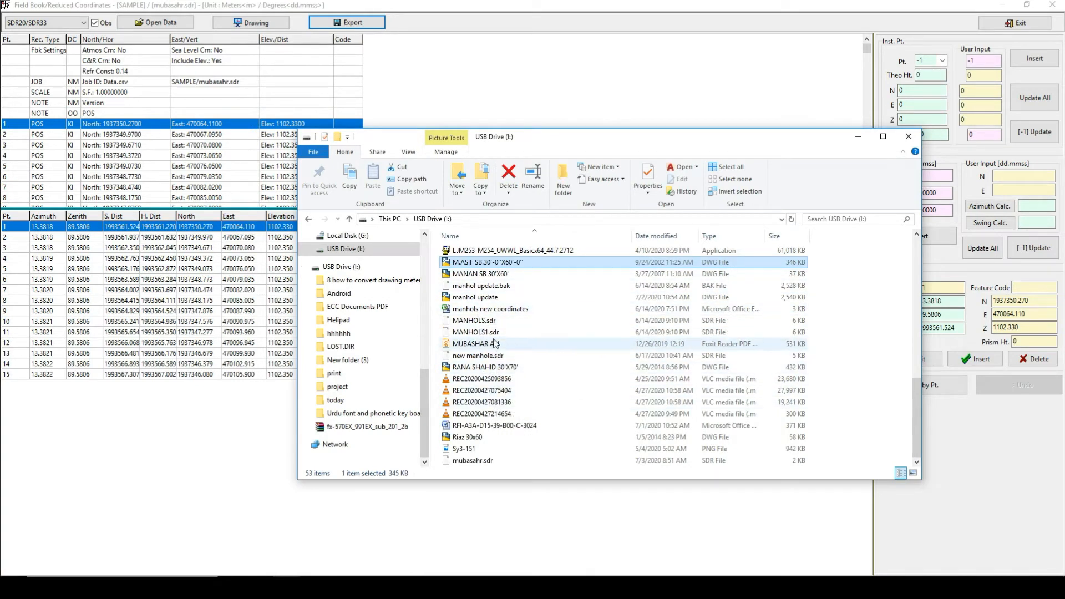
key(m)
key(m)
key(m)
key(m)
key(m)
key(m)
key(m)
key(m)
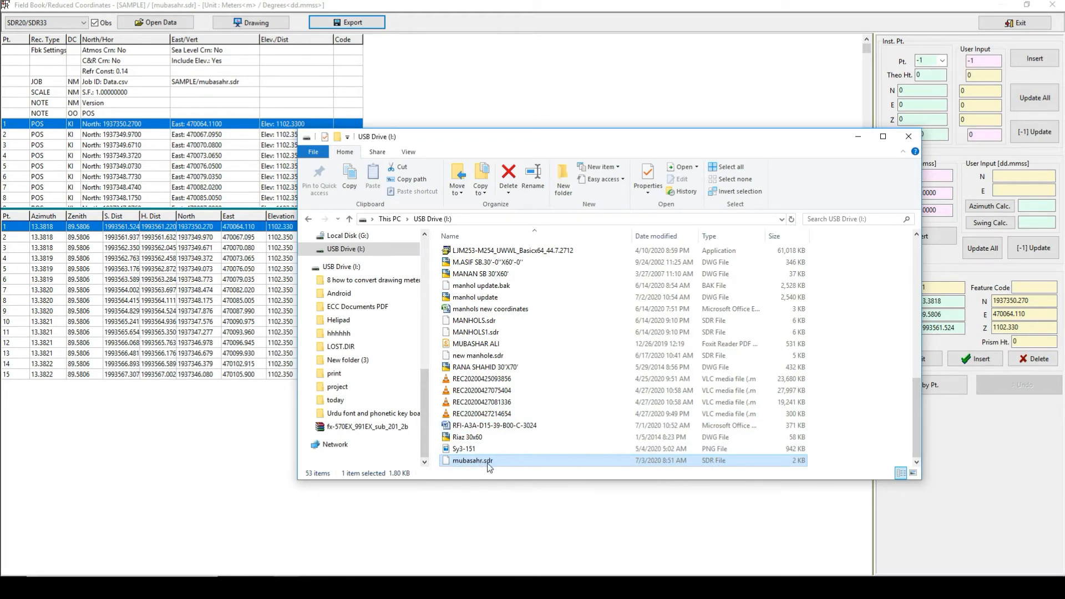
click(883, 136)
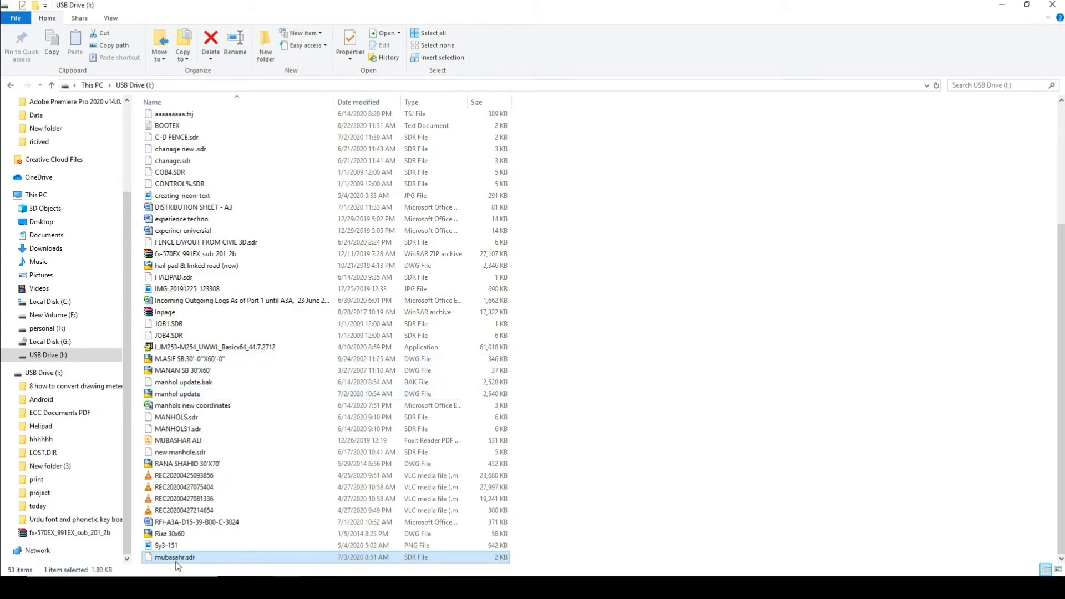